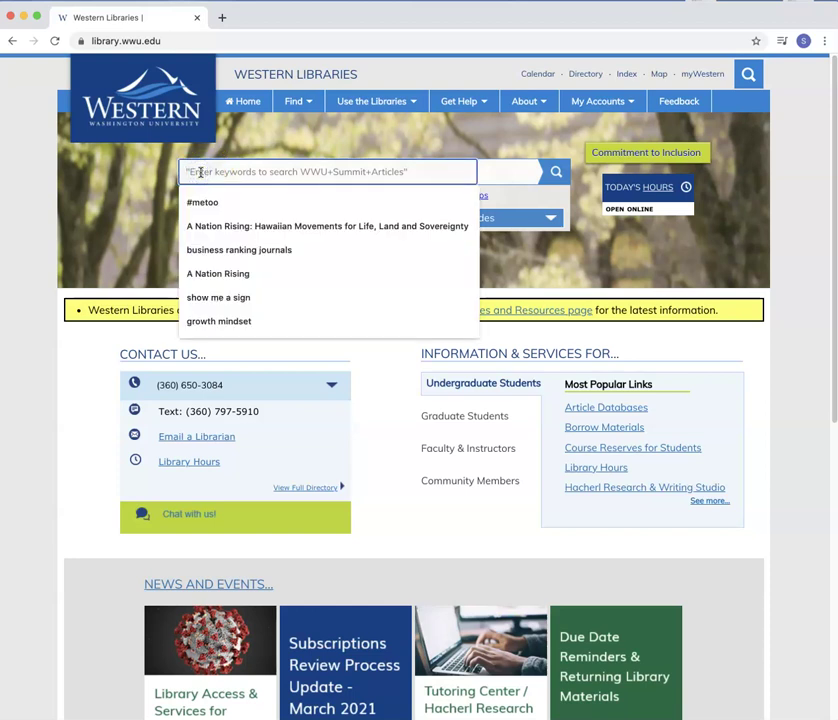
Step: Search the library's catalogue for "growth mindset" from the home page
key("super+r")
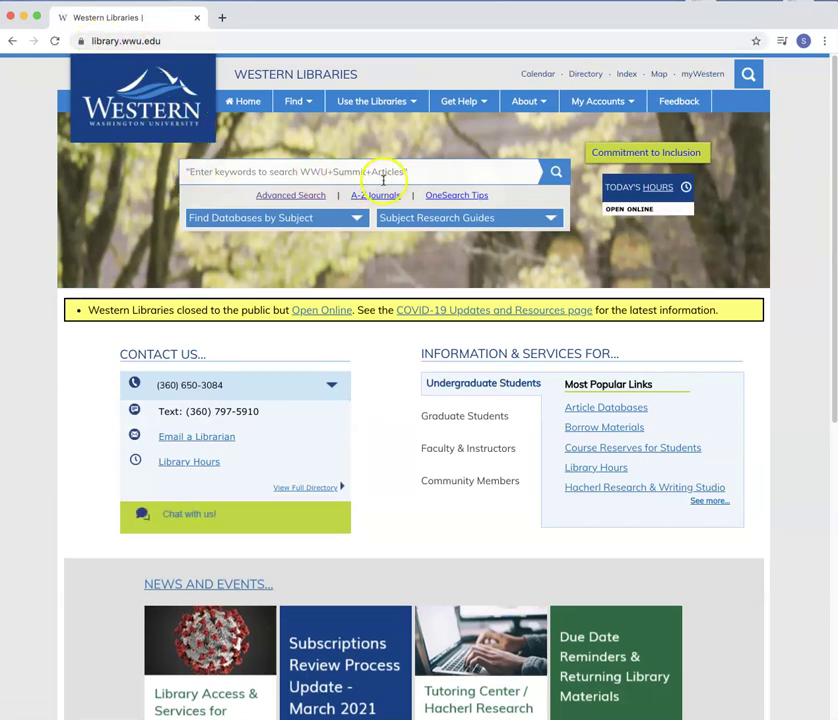
left_click(275, 171)
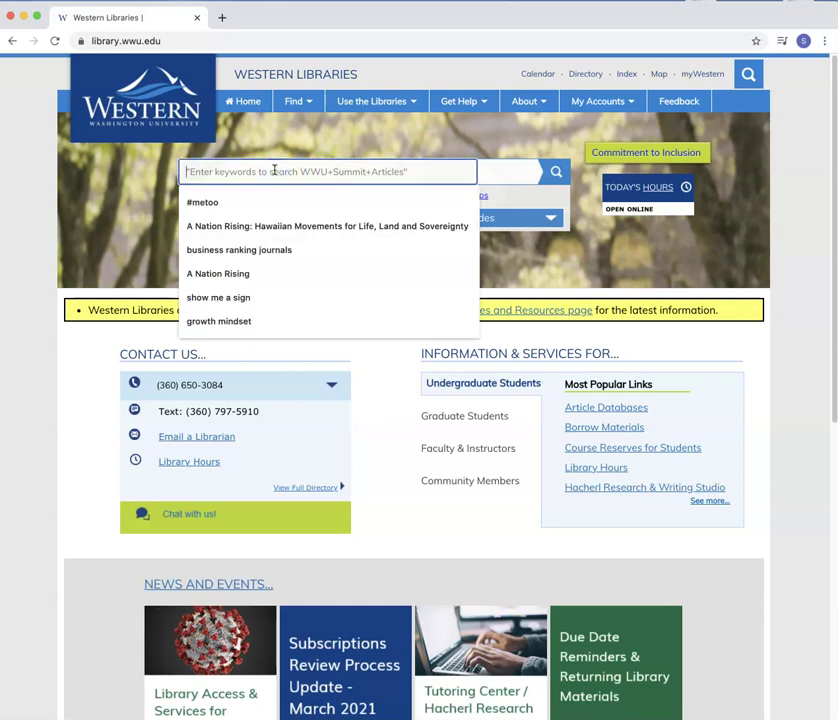
type("grow")
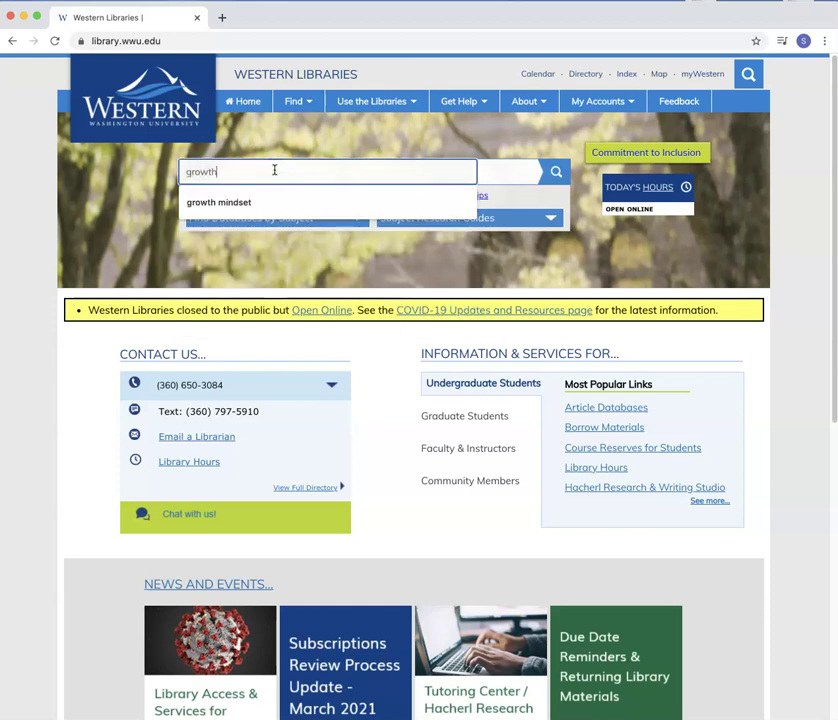
type("th")
left_click(280, 201)
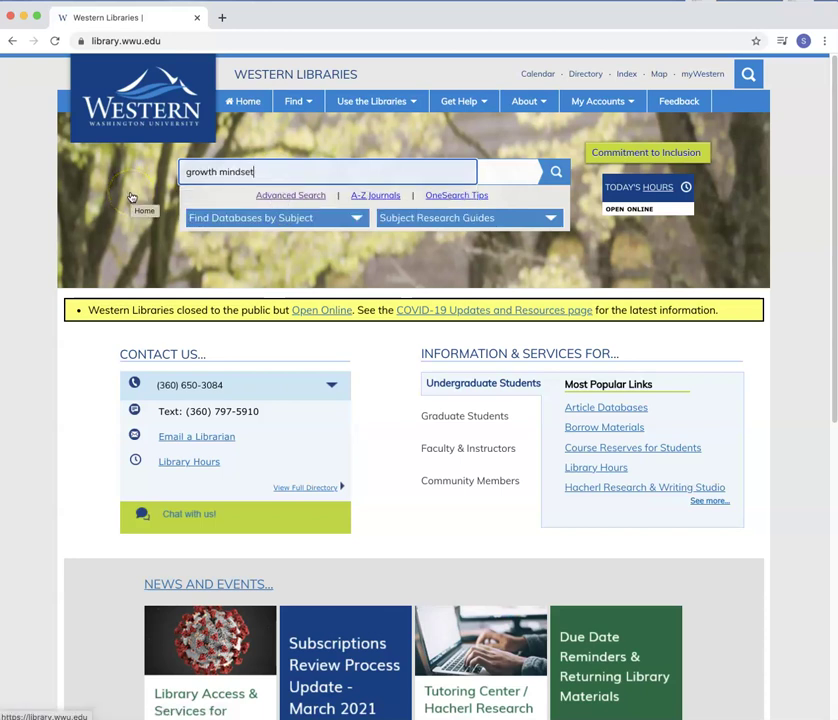
left_click(554, 172)
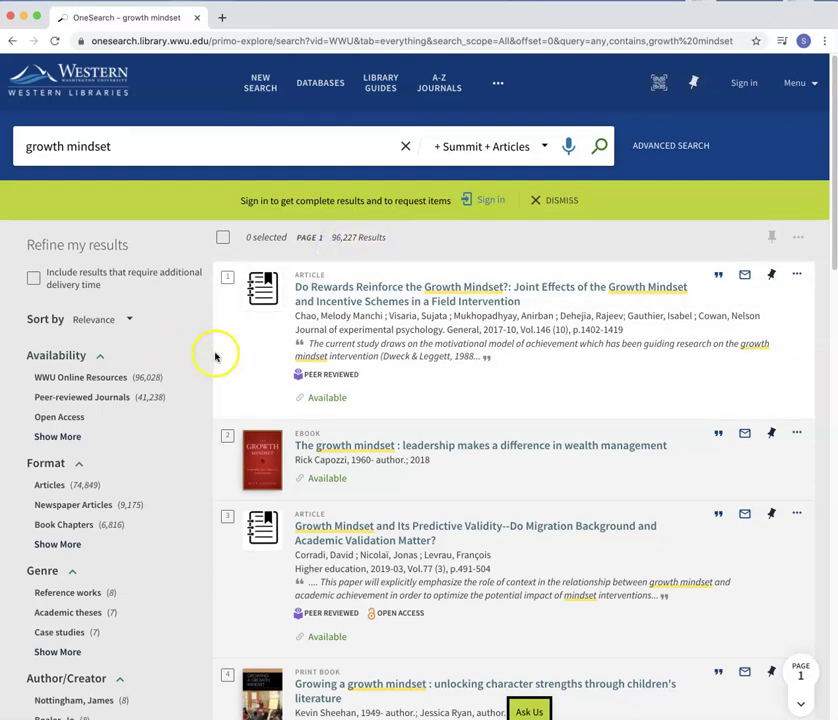
Step: Look through the first page of growth mindset results and the filters available for refining them
scroll(228, 372, "down", 1)
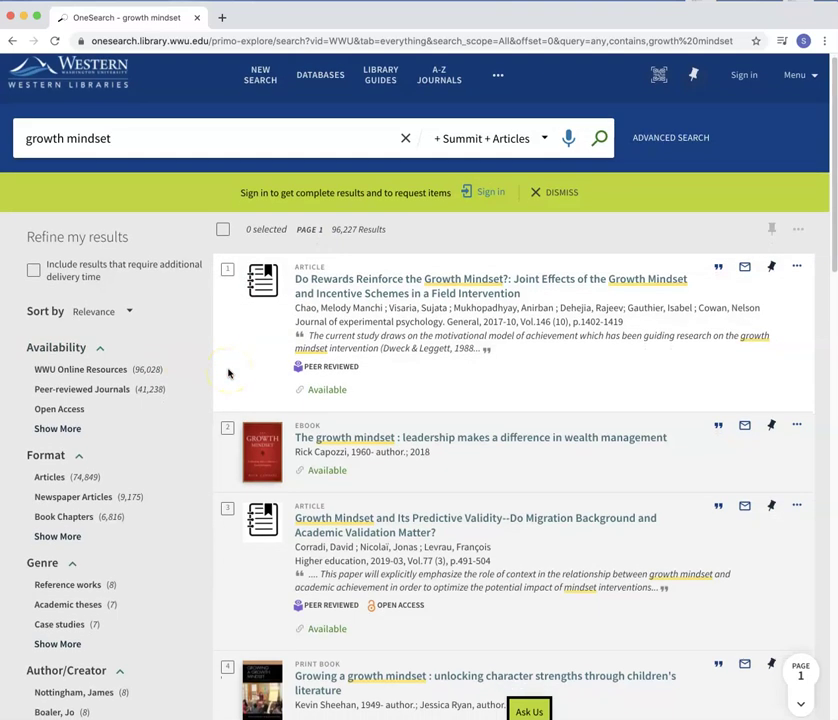
scroll(270, 345, "down", 3)
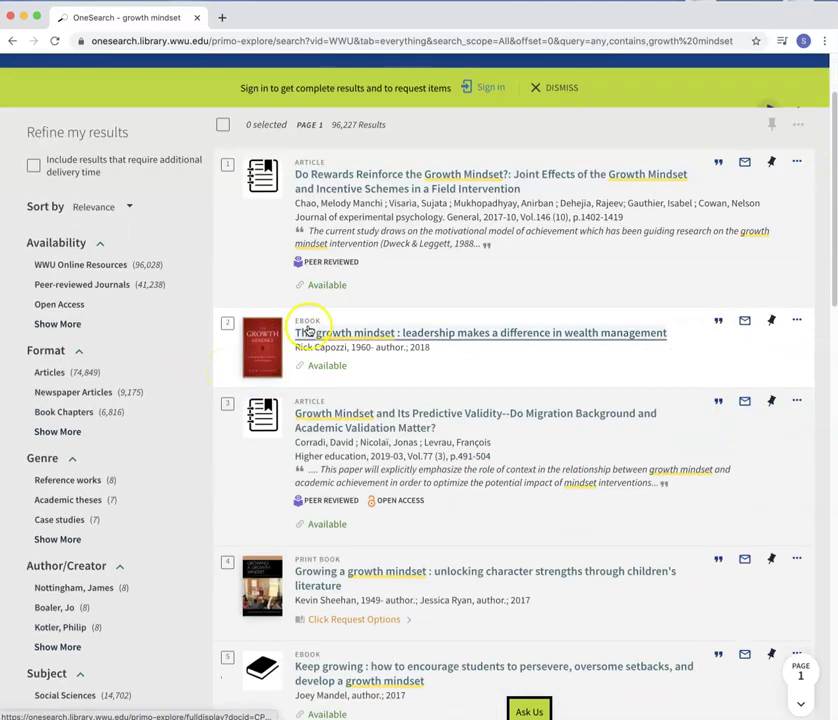
scroll(308, 331, "down", 5)
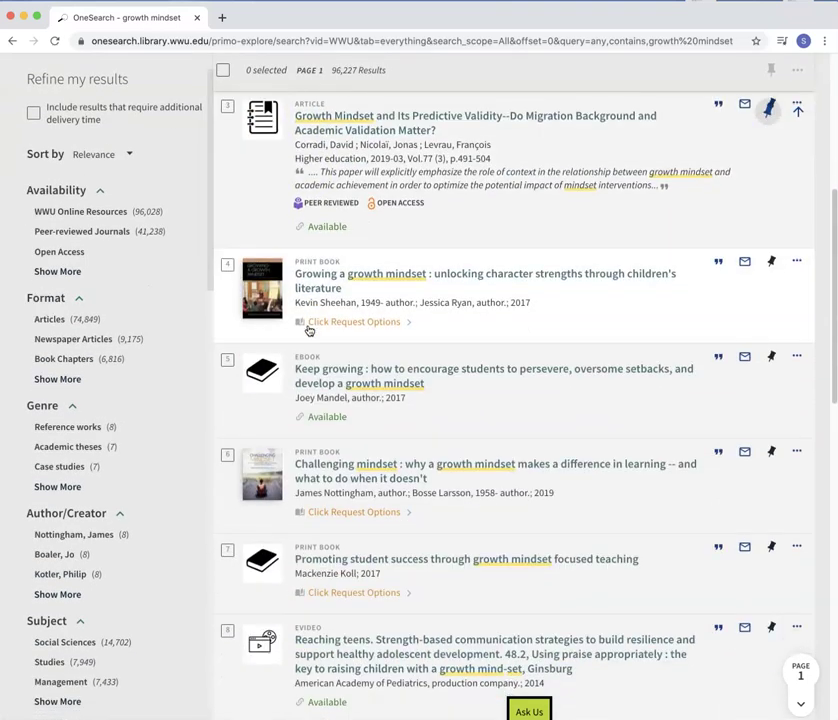
scroll(320, 533, "down", 3)
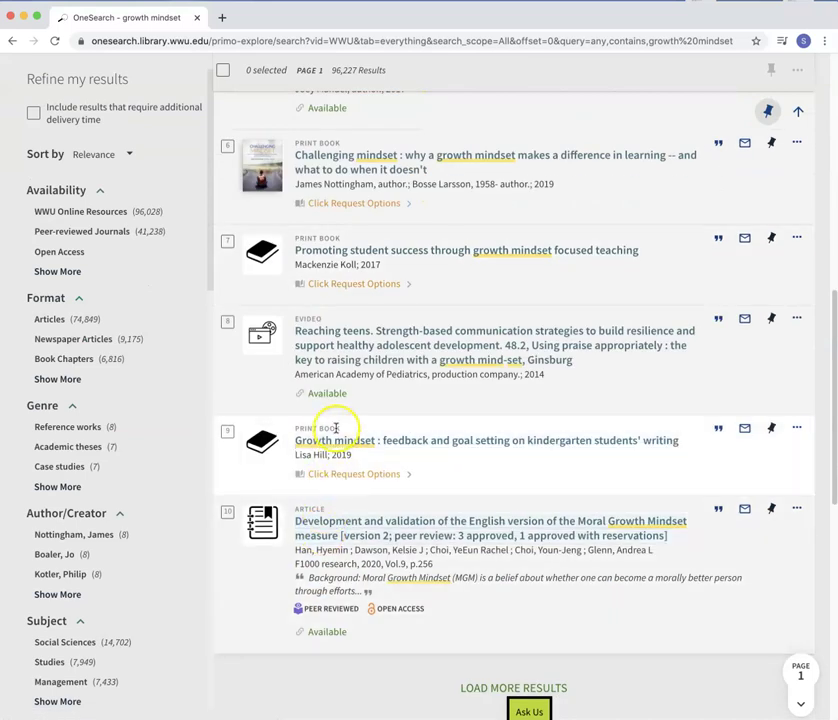
scroll(190, 330, "up", 10)
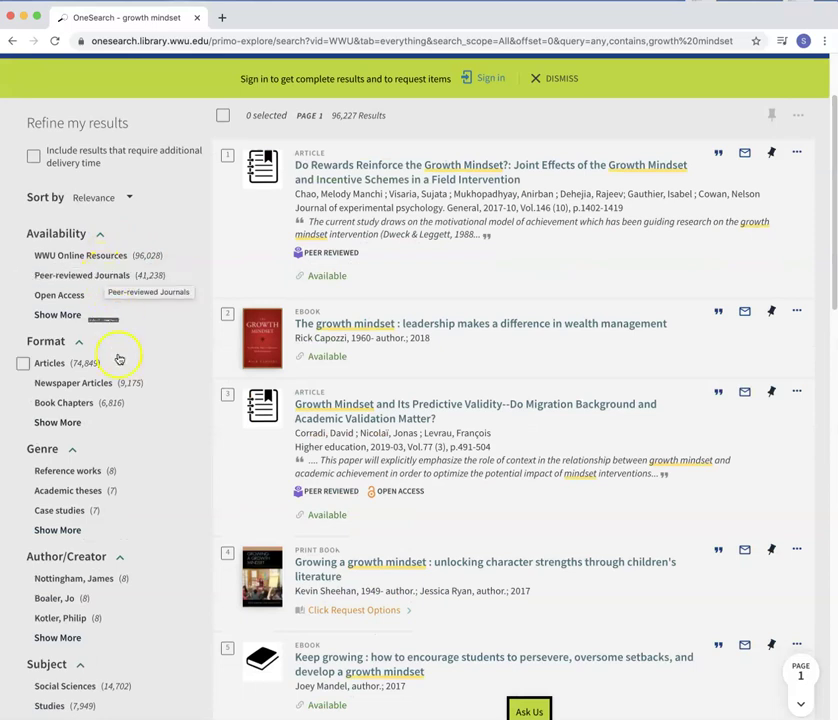
scroll(117, 405, "down", 1)
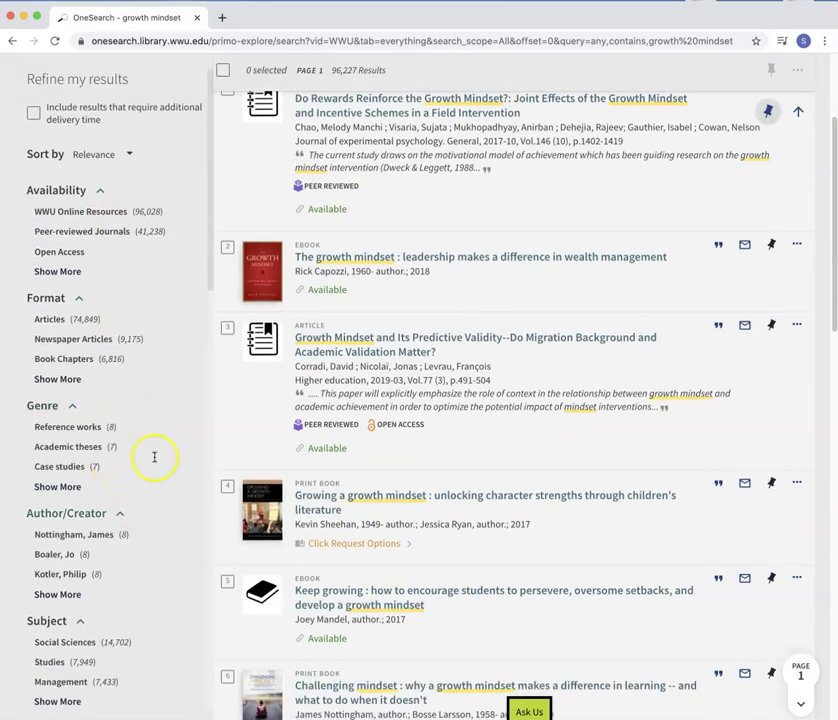
scroll(277, 185, "up", 3)
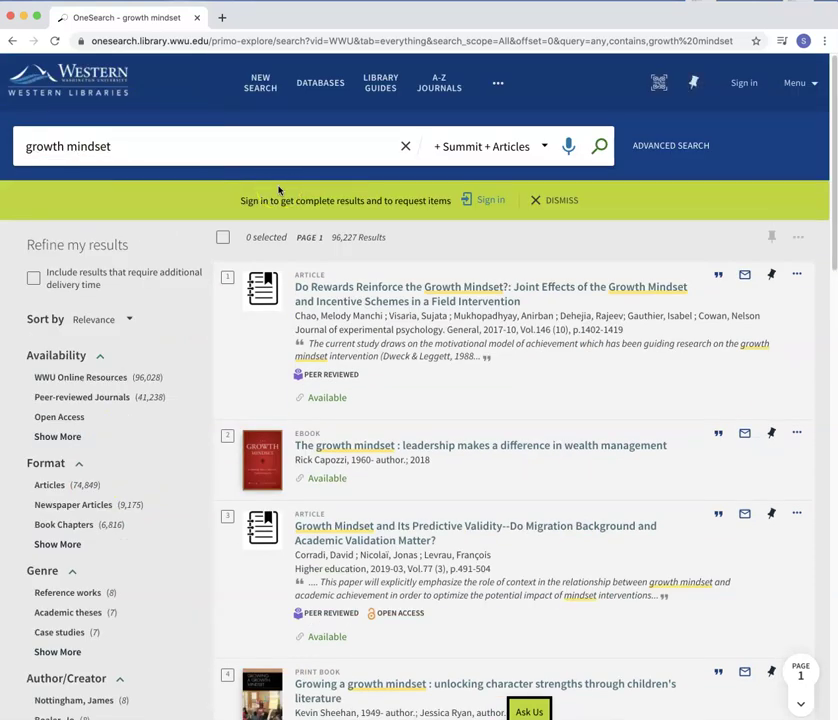
left_click(244, 263)
Step: Switch to the advanced search and add "classroom" as a second term that any field must contain
left_click(673, 147)
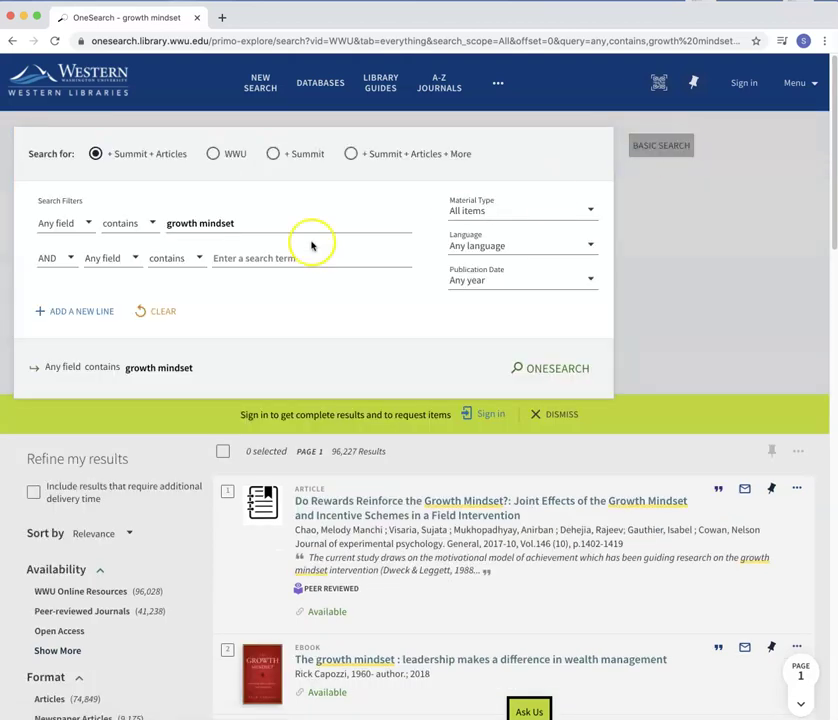
left_click(309, 262)
type("c")
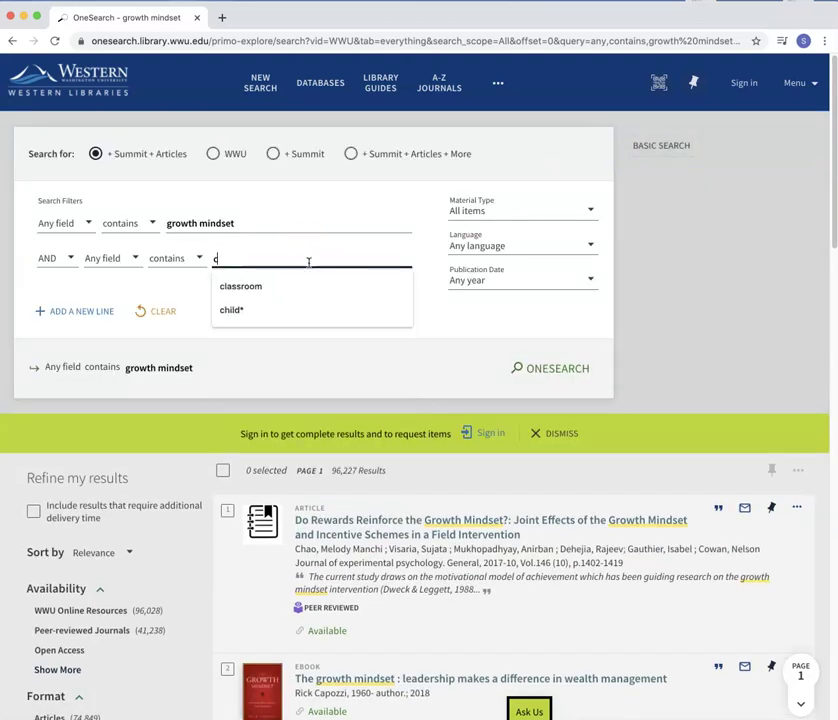
type("lassro")
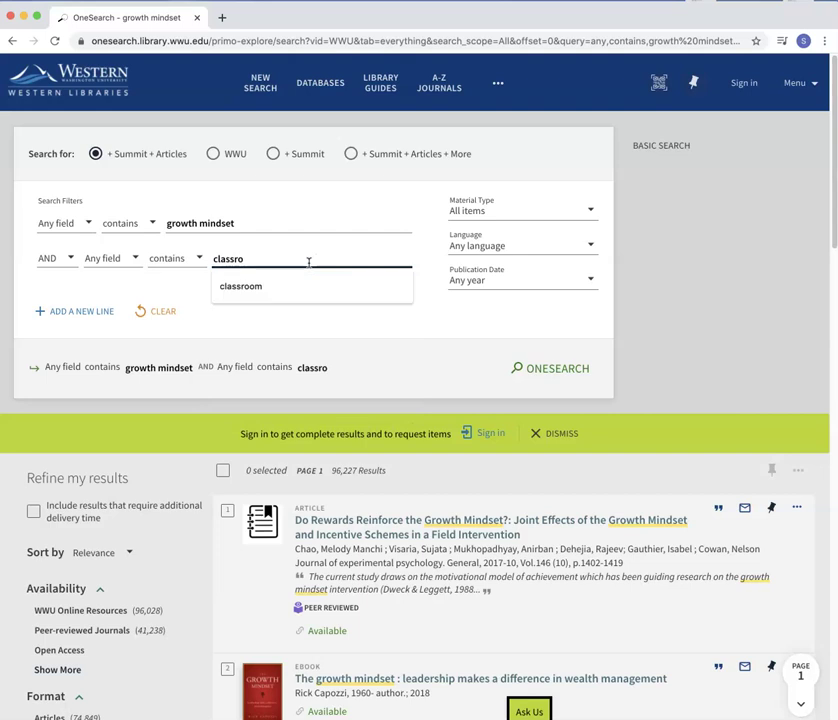
left_click(306, 290)
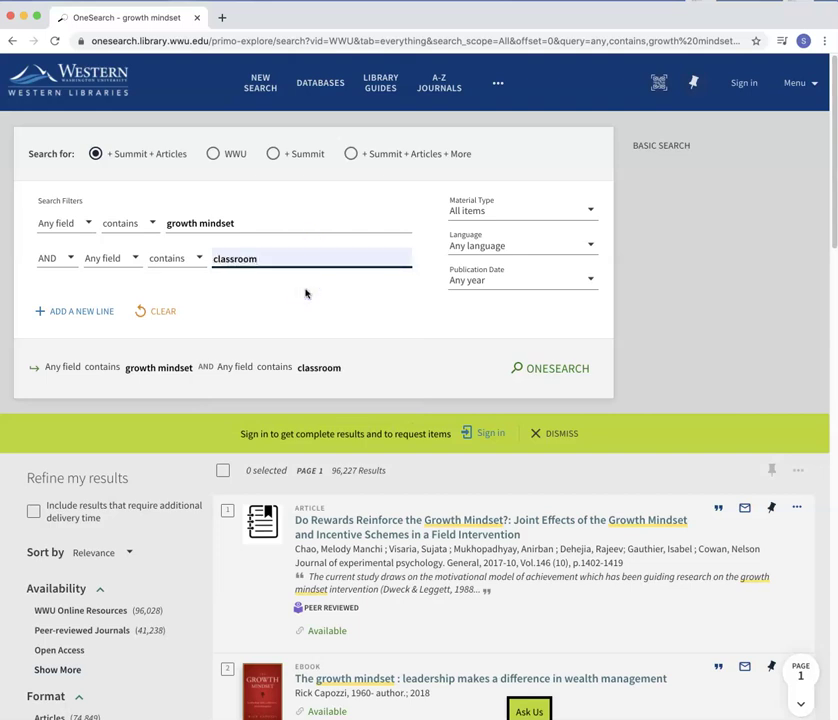
Step: Add a third search line joined with AND, containing the term "early childhood"
left_click(68, 312)
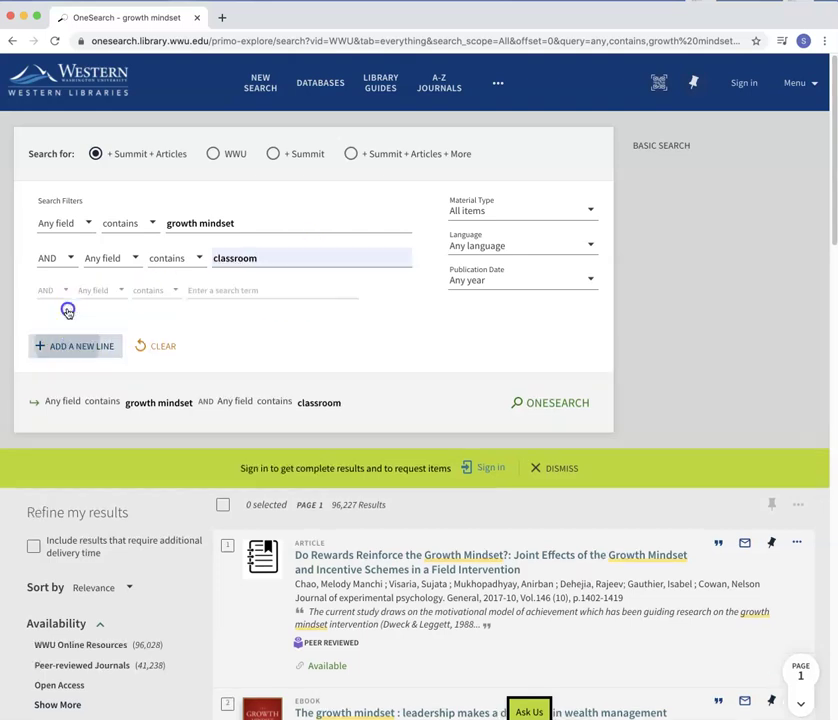
left_click(228, 295)
type("earl")
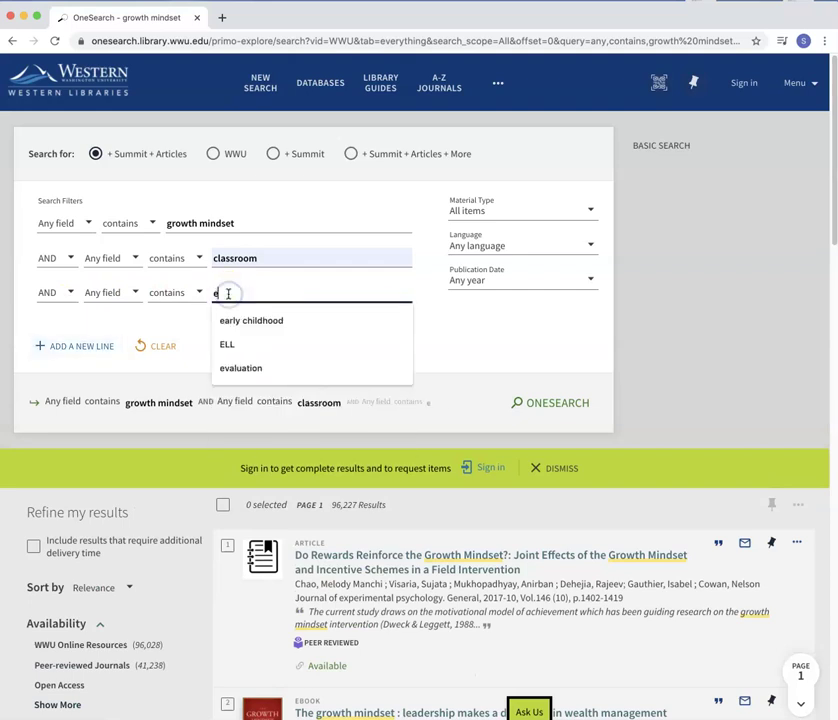
left_click(250, 322)
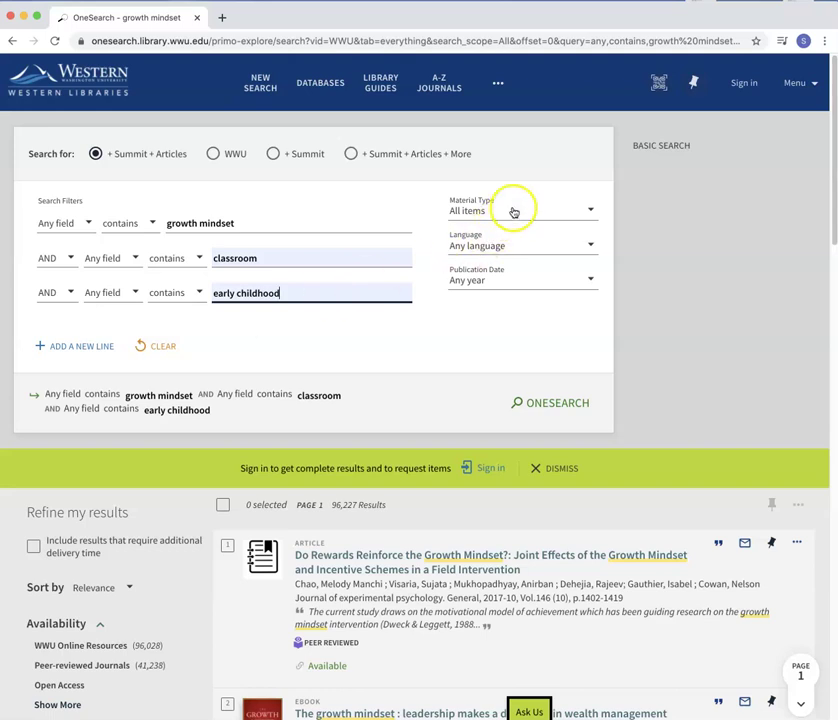
Step: Review the material type options without changing the selection, and decline the research studio's chat offer
left_click(591, 208)
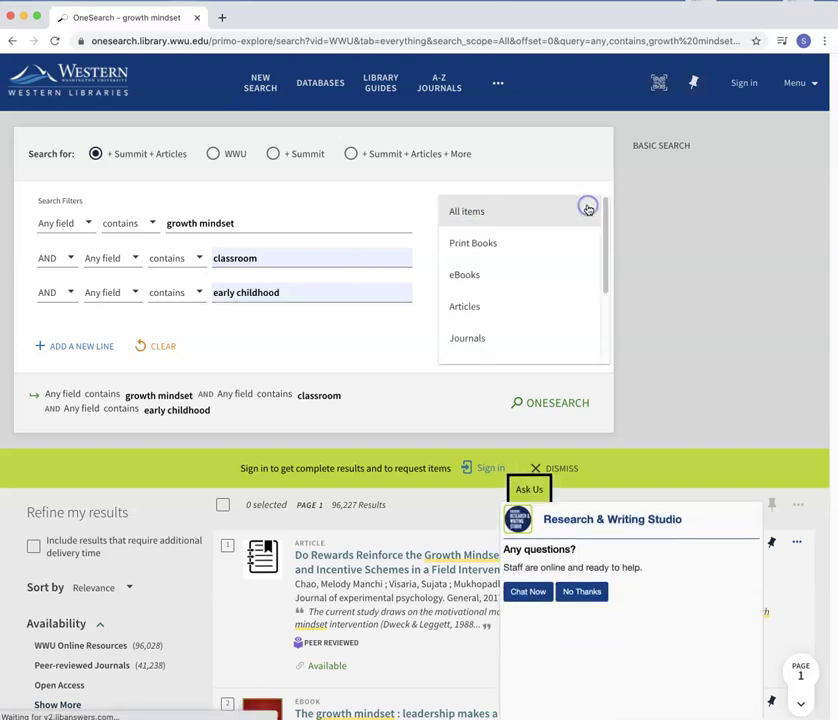
left_click(589, 210)
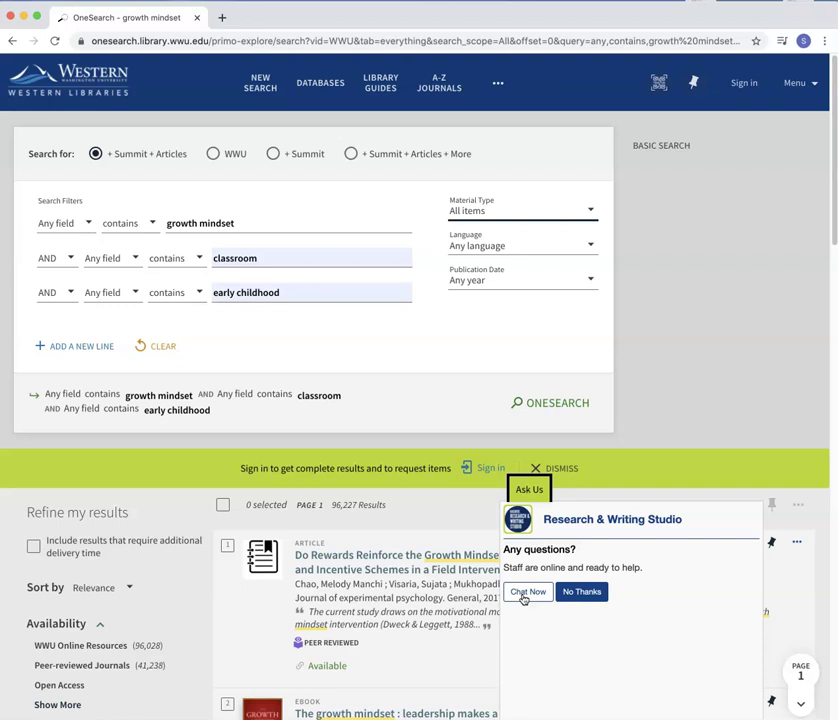
left_click(584, 592)
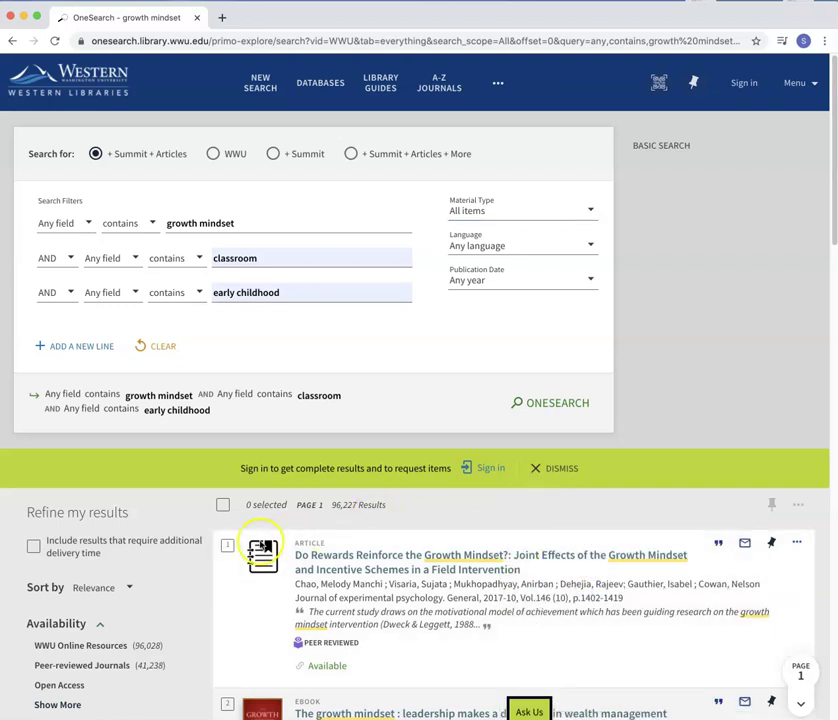
Step: Run the three-term advanced search and limit its results to peer-reviewed journals
scroll(234, 594, "down", 1)
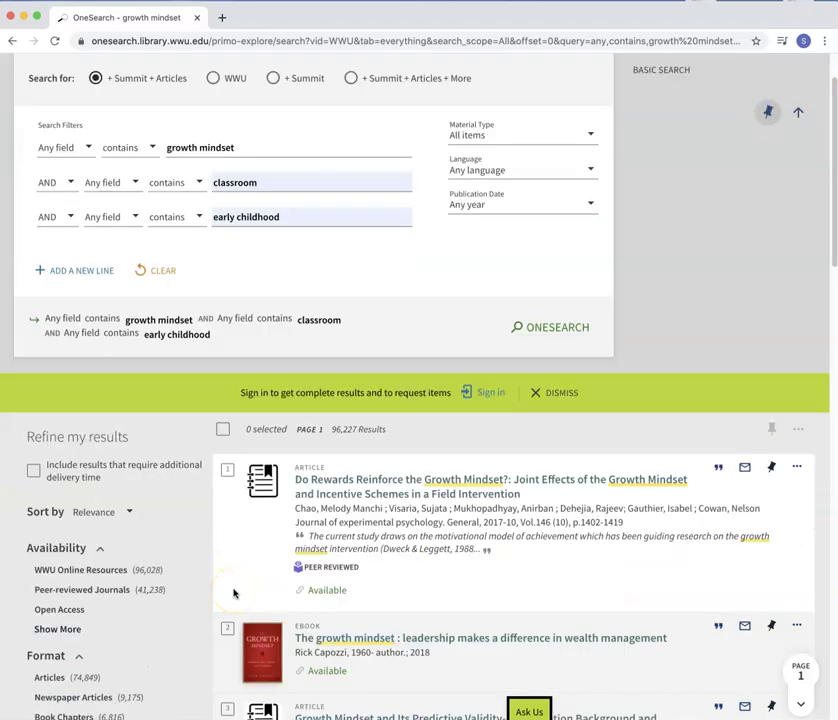
left_click(547, 328)
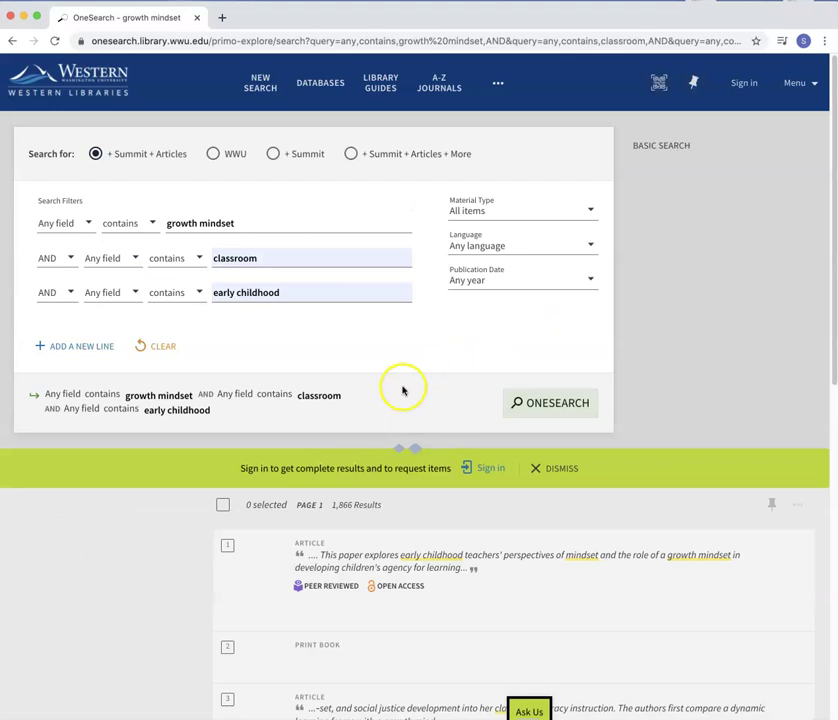
scroll(387, 391, "down", 2)
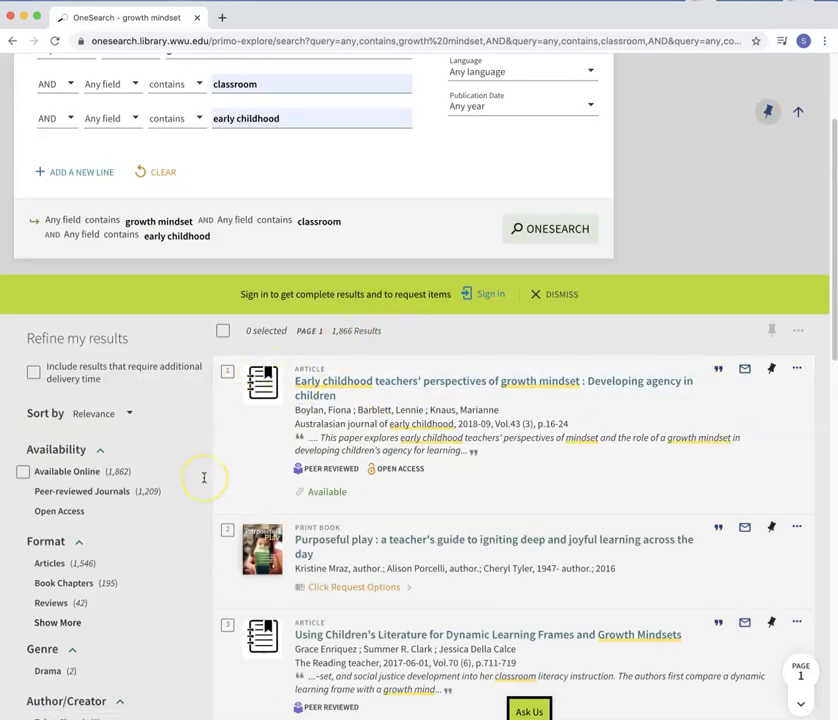
scroll(203, 477, "down", 1)
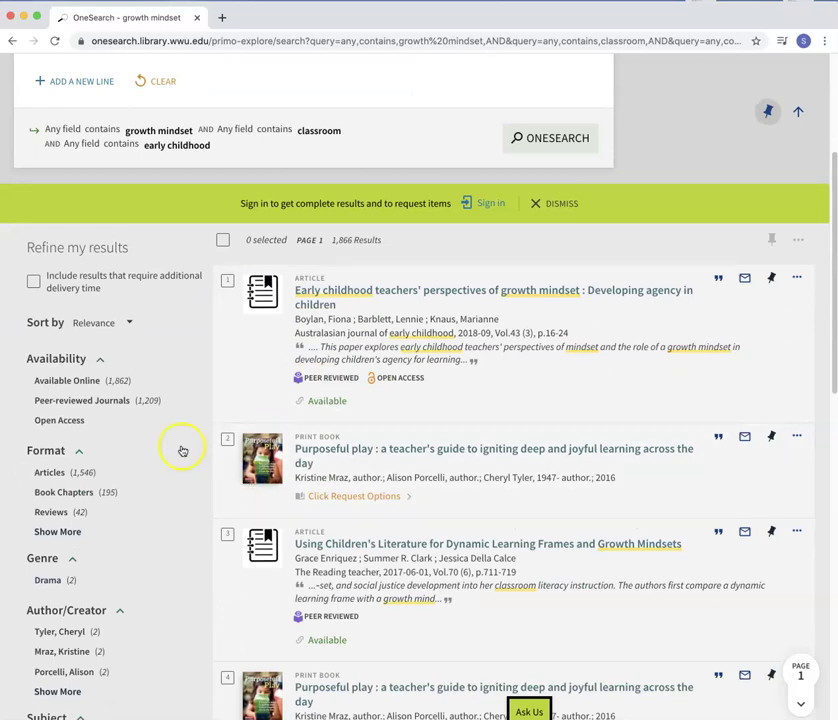
left_click(103, 400)
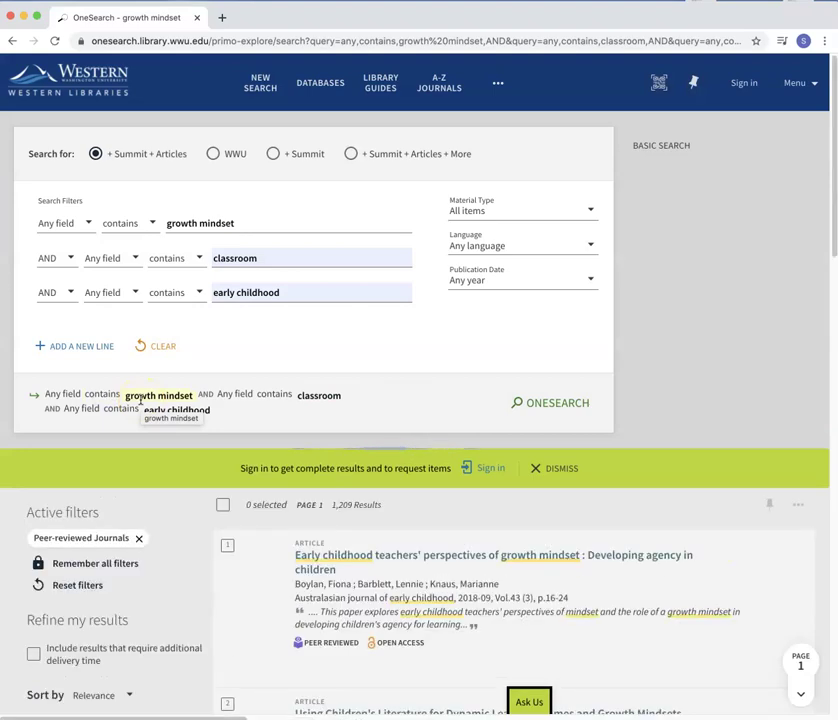
Step: Restrict the results to publication dates from 2015 to 2021
scroll(180, 519, "down", 2)
scroll(180, 519, "down", 10)
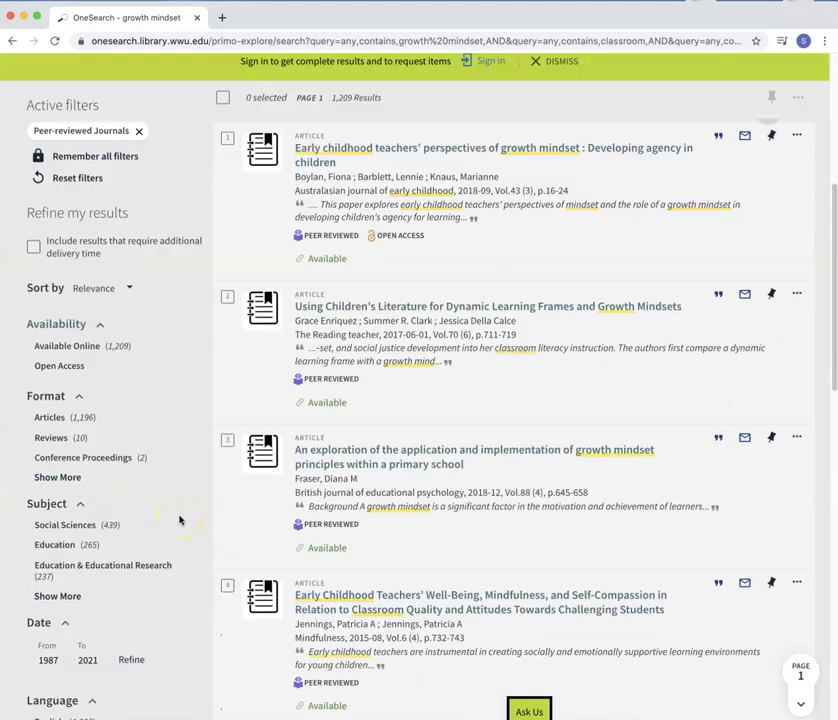
scroll(105, 519, "down", 2)
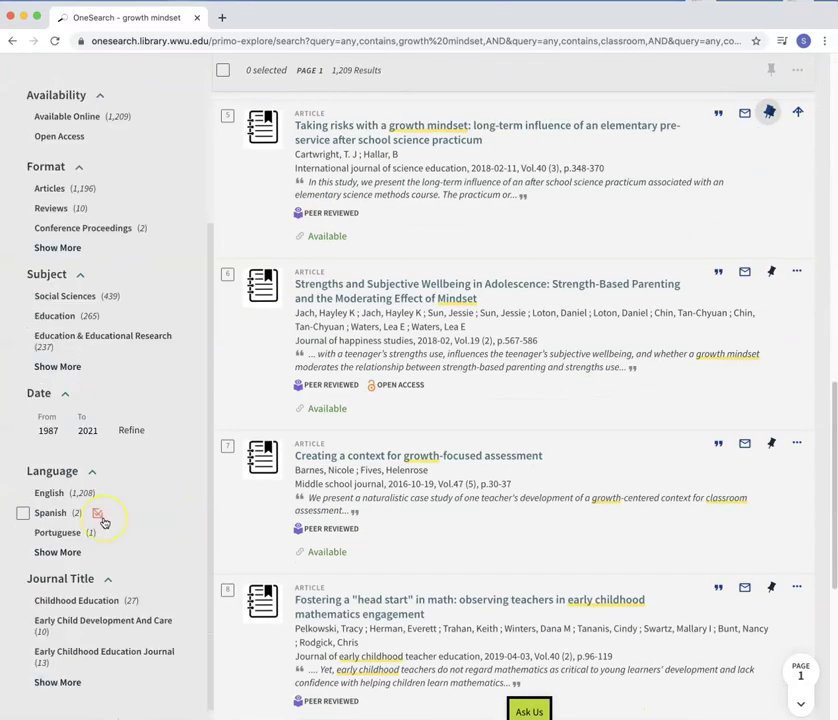
left_click(62, 429)
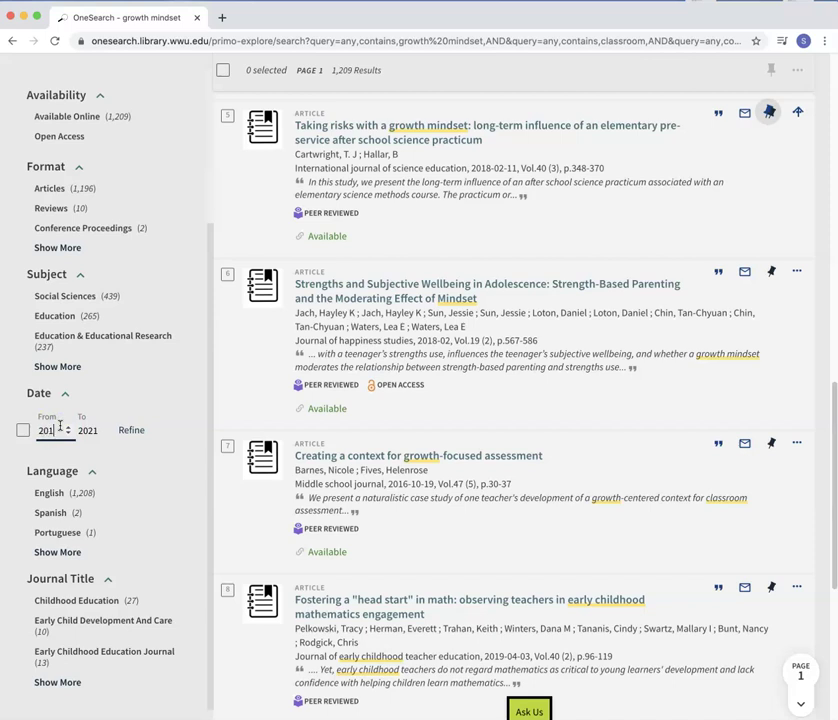
left_click(149, 431)
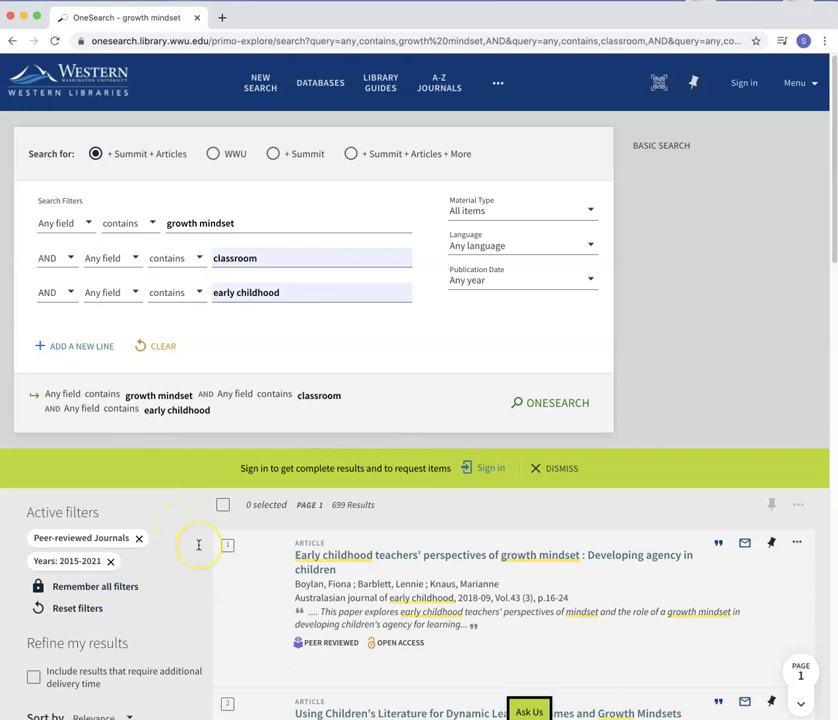
Step: Open the record of the first article, "Early childhood teachers' perspectives of growth mindset: Developing agency in children"
scroll(195, 543, "down", 2)
scroll(198, 545, "down", 4)
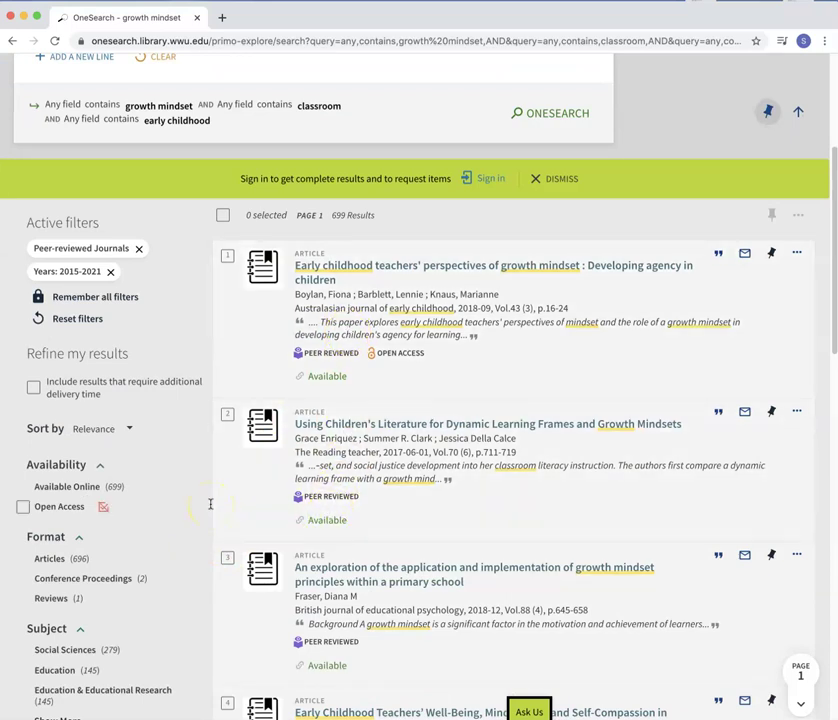
scroll(280, 380, "up", 1)
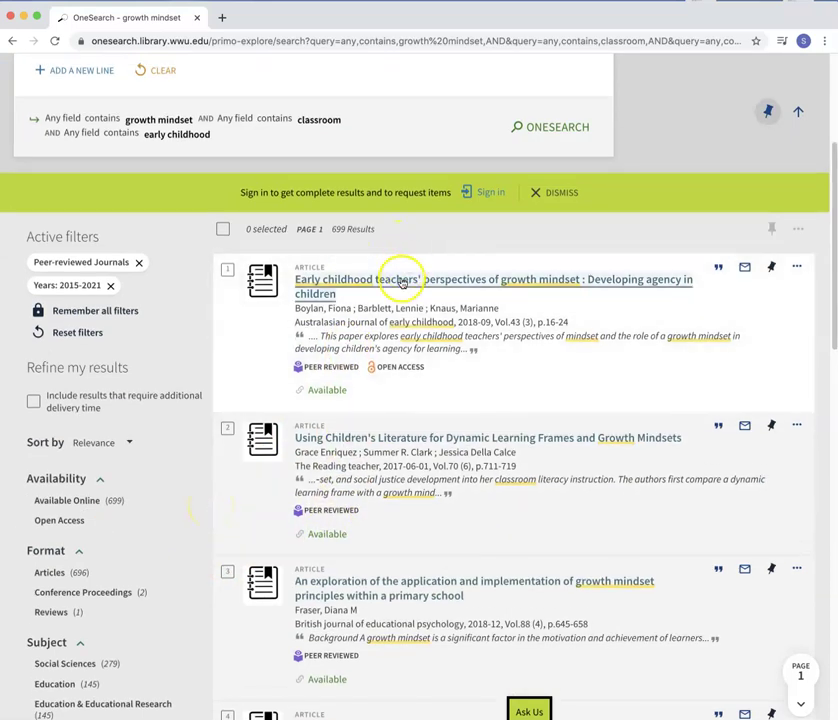
left_click(401, 281)
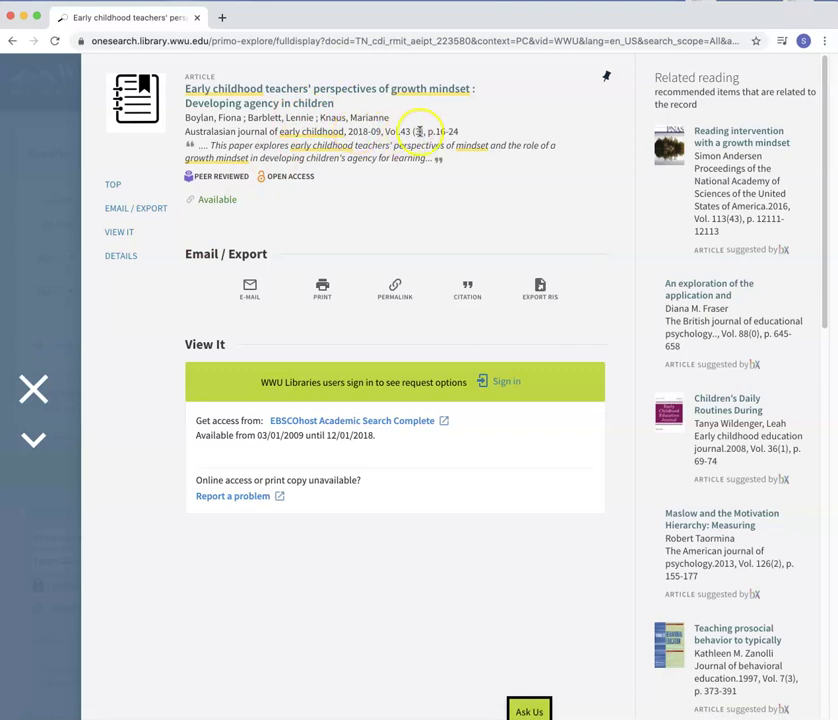
Step: Examine the article's volume, issue and page numbers, and its export and online access options
left_click_drag(428, 131, 383, 131)
left_click_drag(479, 130, 438, 130)
left_click(468, 175)
scroll(136, 367, "down", 3)
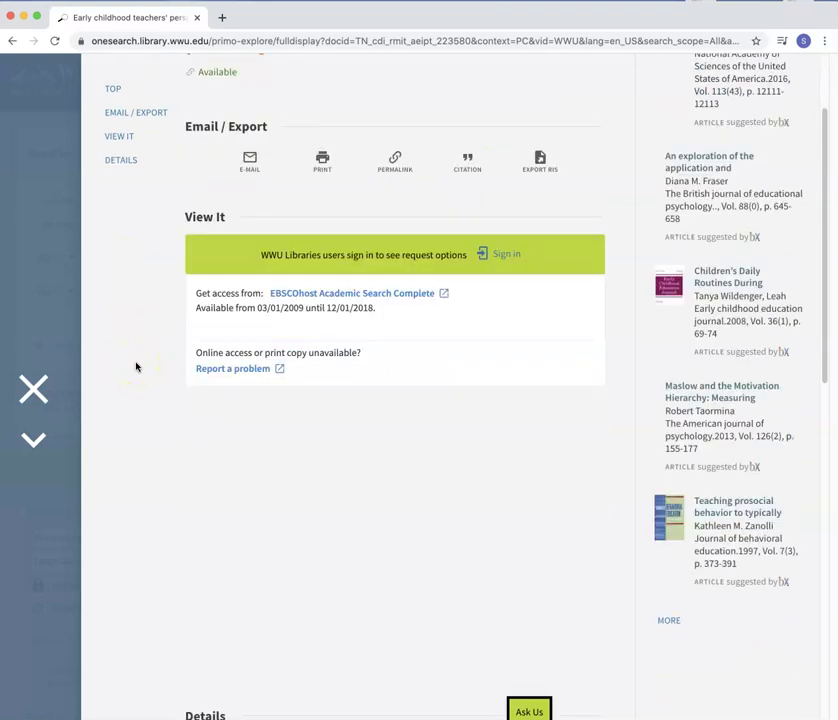
Step: Examine the subject terms, journal details and description in the article's record
scroll(136, 367, "down", 5)
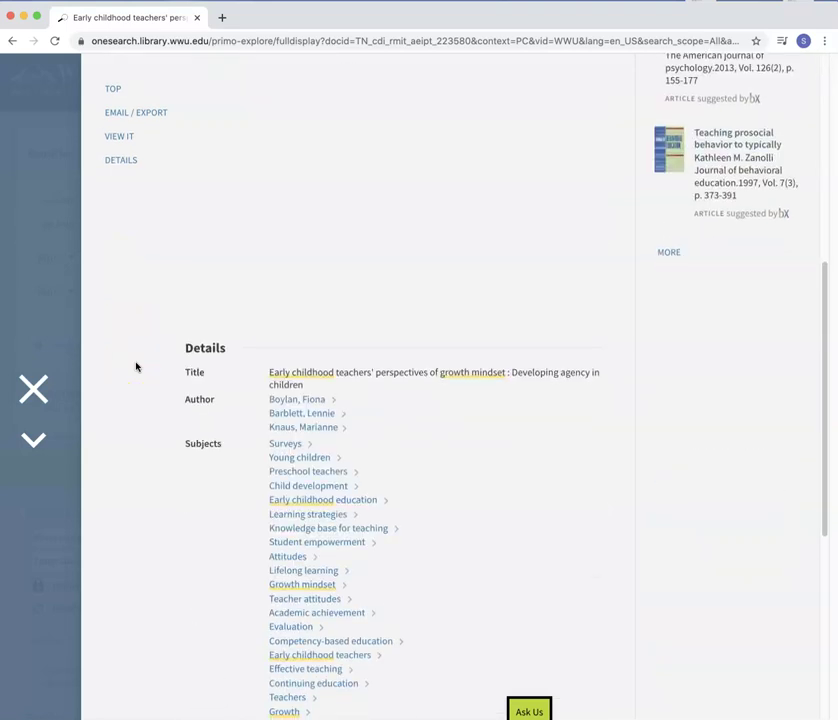
scroll(136, 367, "down", 5)
scroll(136, 367, "up", 3)
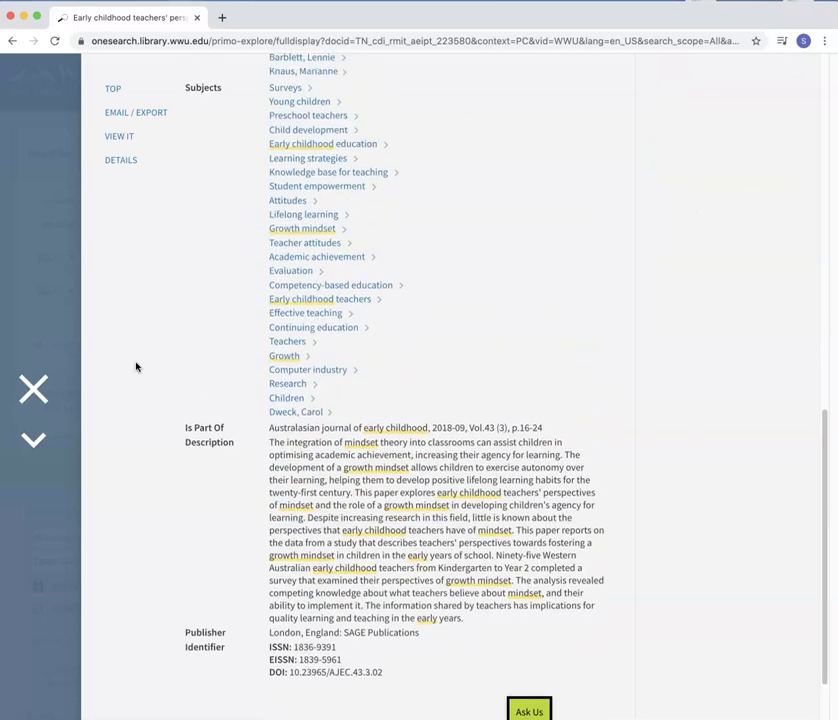
left_click(201, 268)
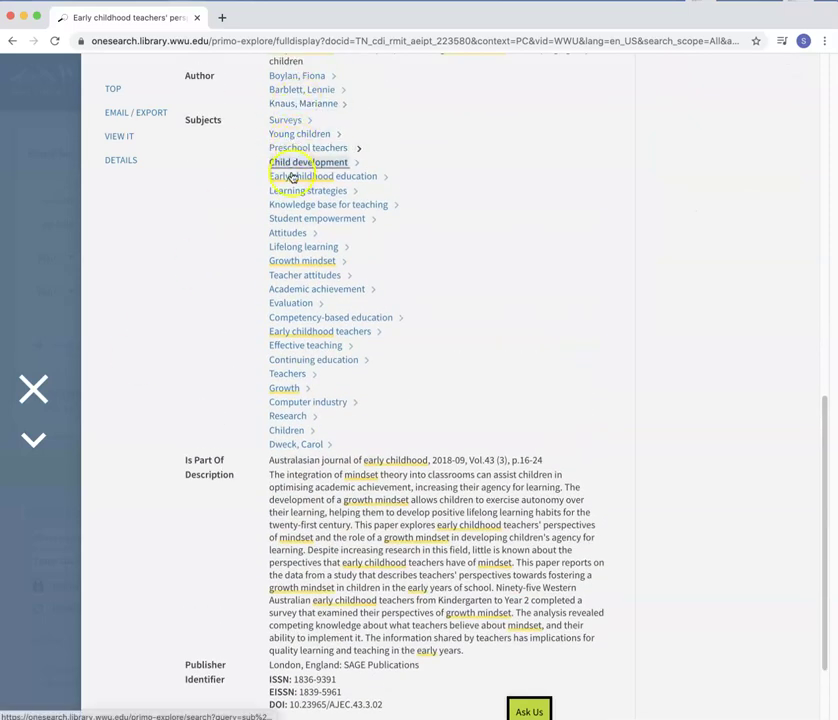
left_click(230, 240)
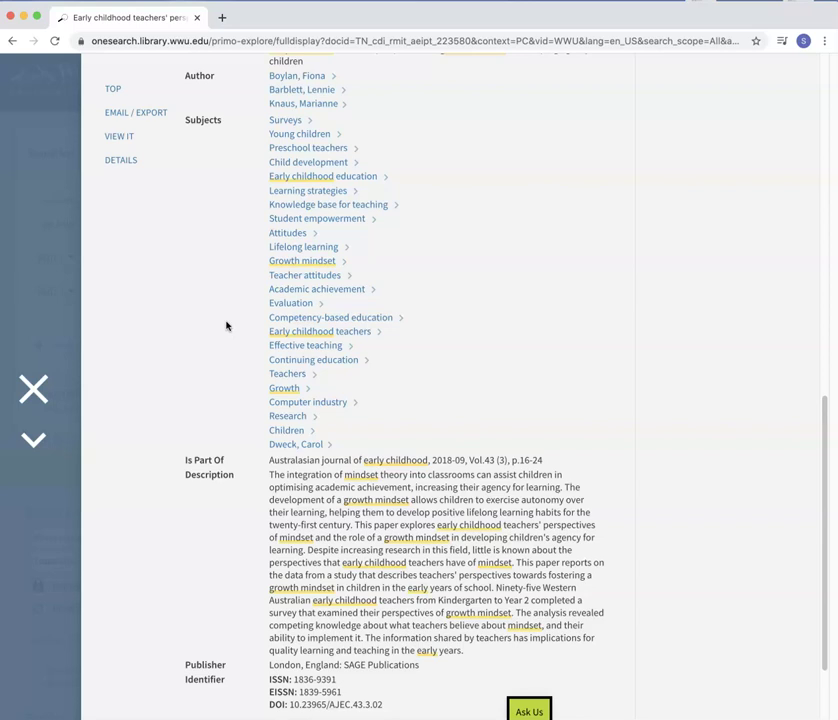
scroll(226, 325, "down", 1)
left_click(340, 526)
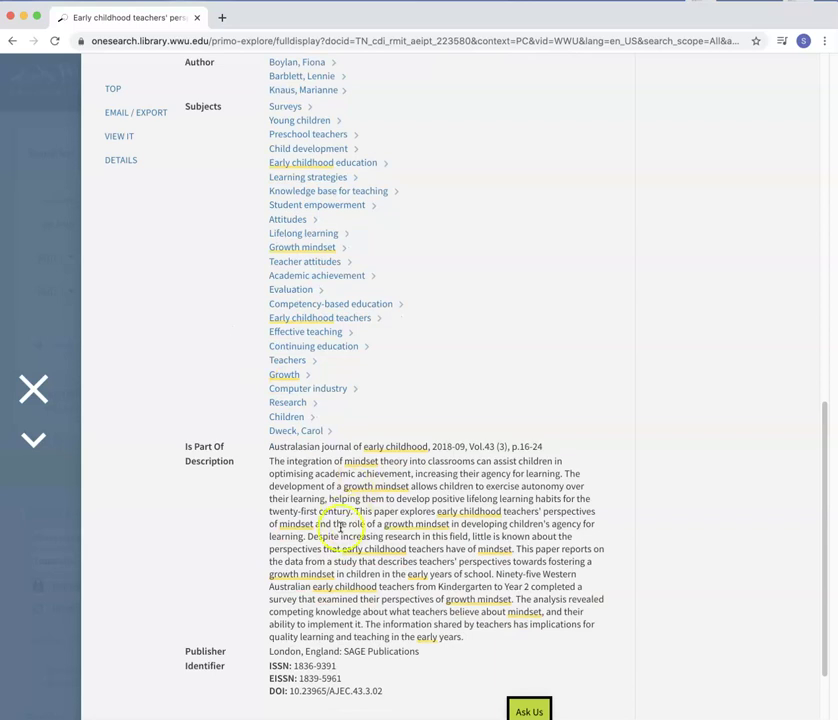
Step: Open the article in EBSCOhost Academic Search Complete and return to its library record
scroll(243, 494, "up", 10)
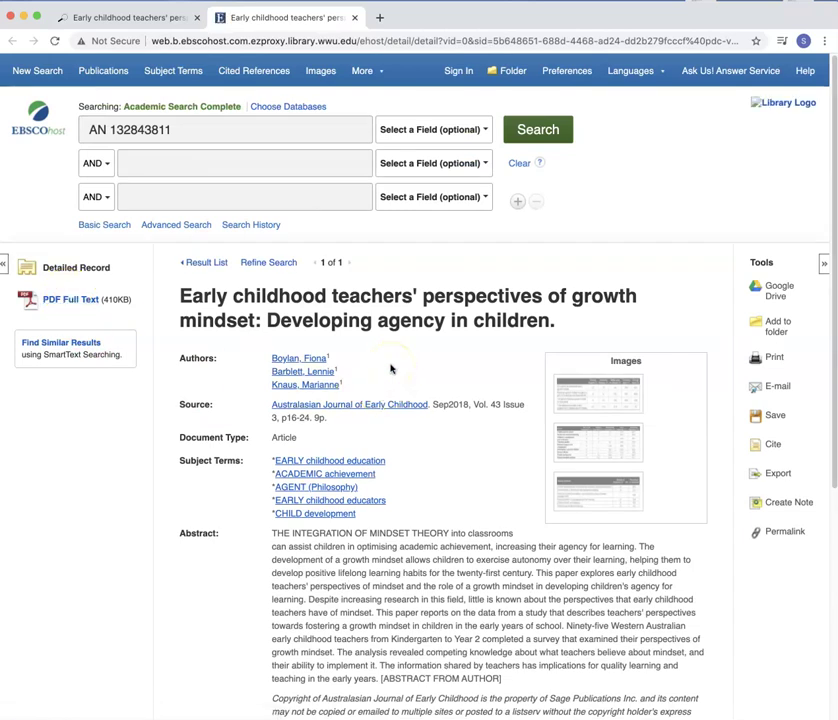
left_click(165, 18)
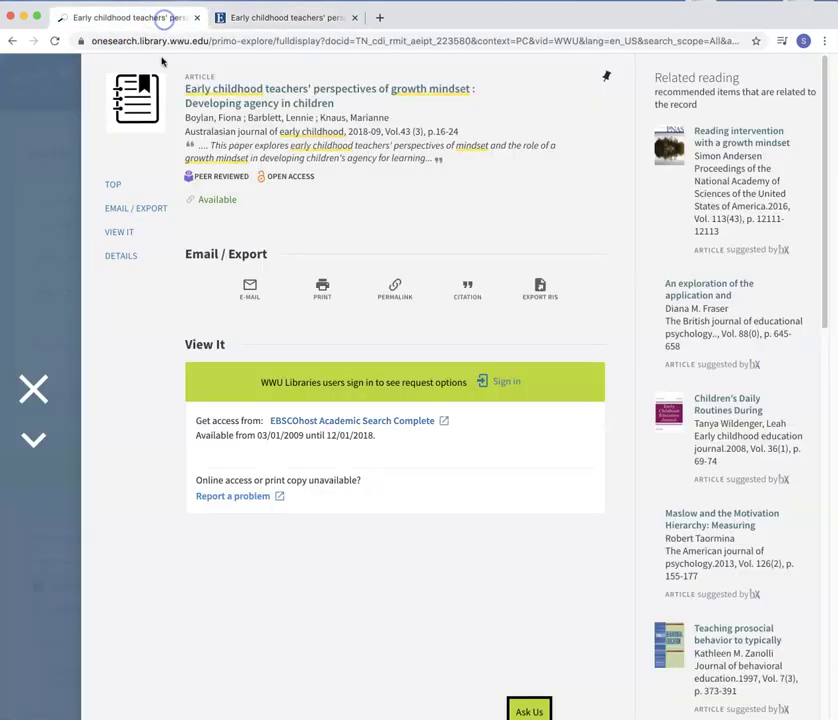
Step: Close the article's record and remove the Peer-reviewed Journals filter from the results
left_click(32, 388)
scroll(278, 442, "down", 3)
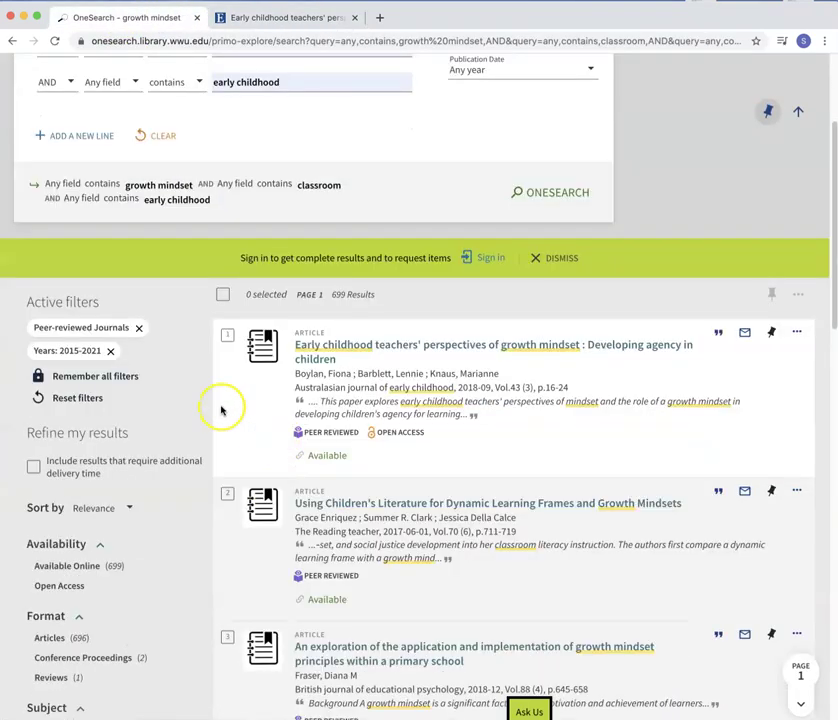
scroll(221, 409, "up", 1)
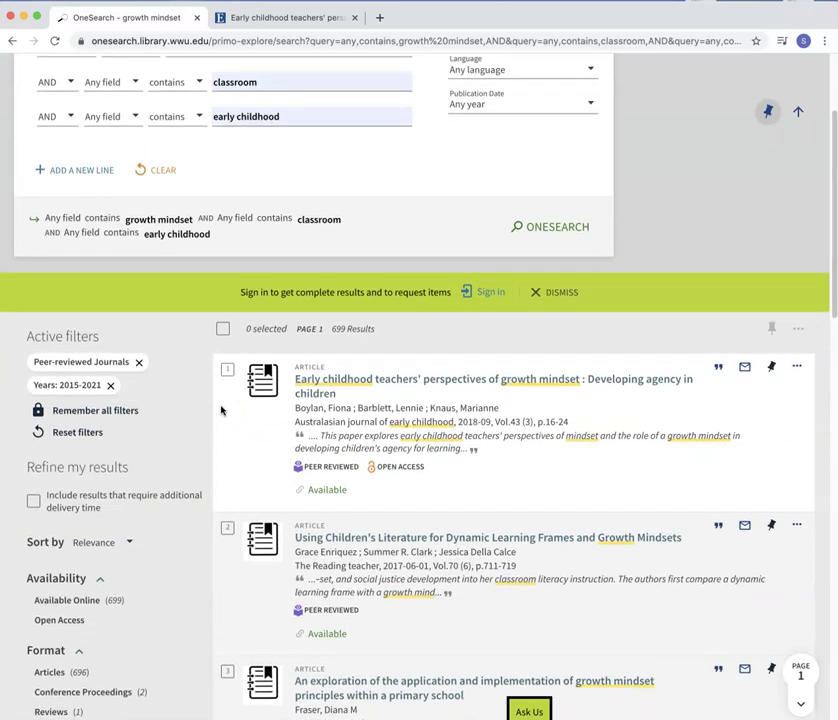
left_click(138, 362)
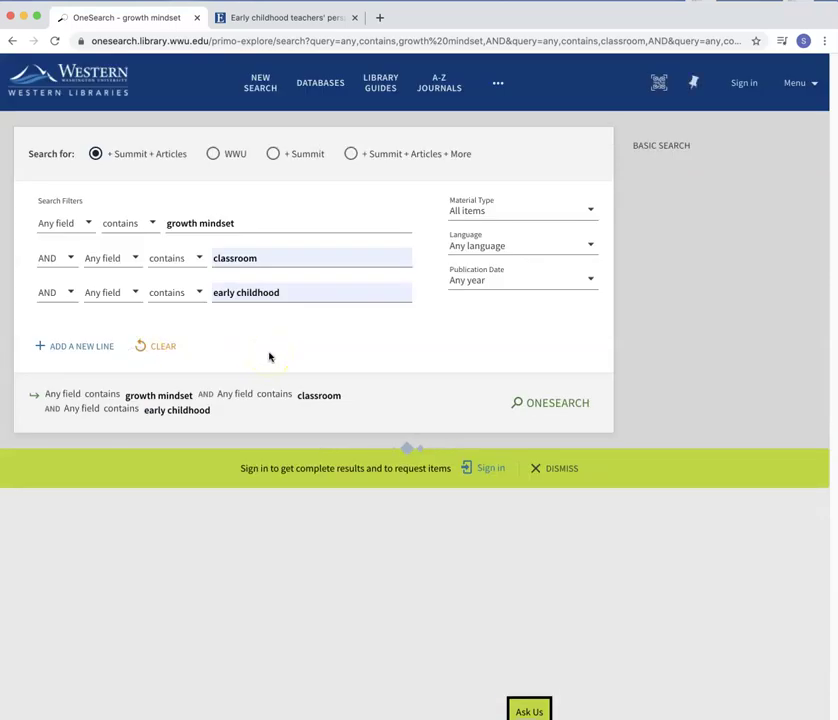
Step: Open the record of the print book "Purposeful play: a teacher's guide to igniting deep and joyful learning across the day"
scroll(260, 356, "down", 5)
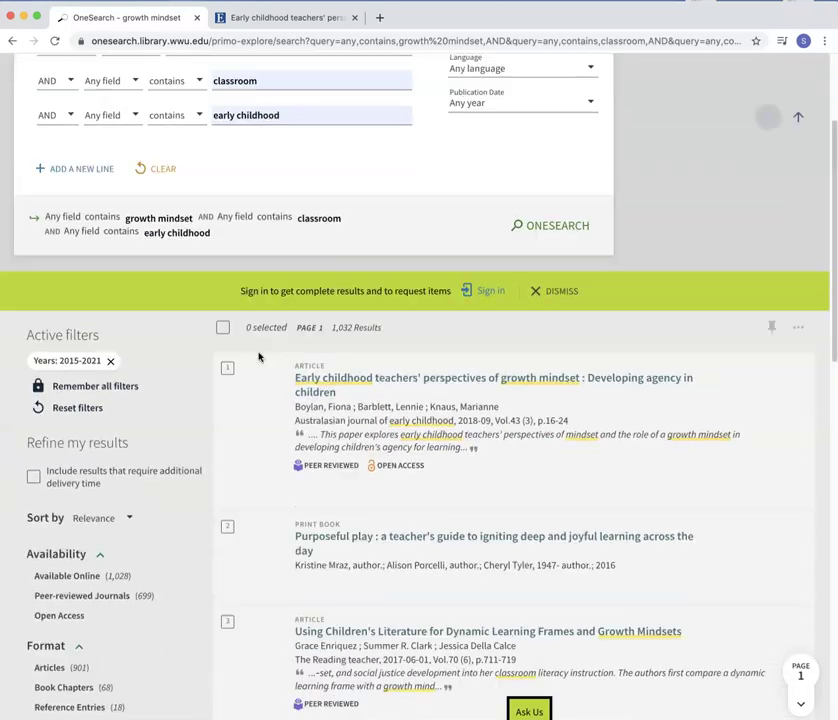
scroll(258, 361, "down", 5)
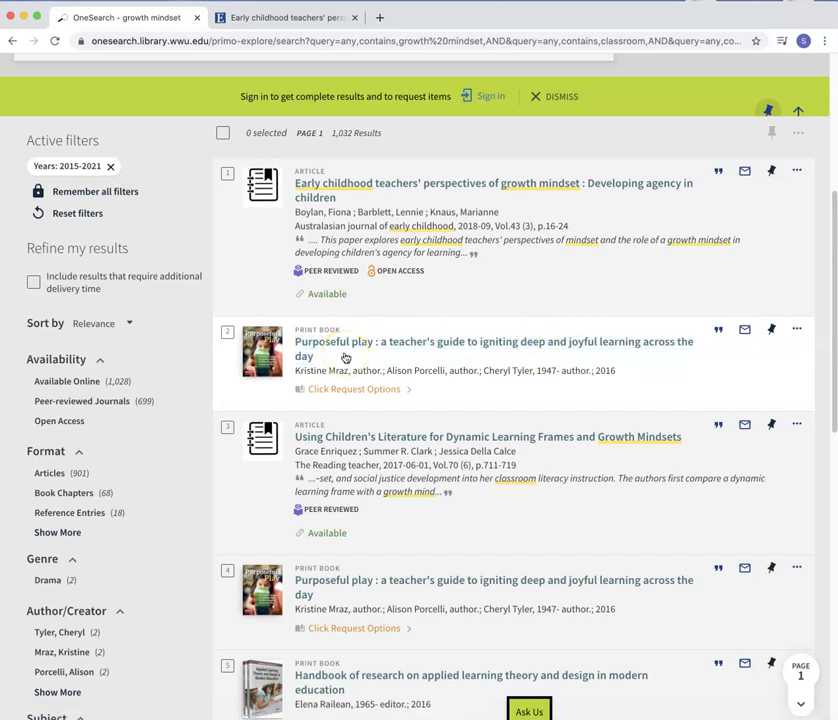
left_click(325, 295)
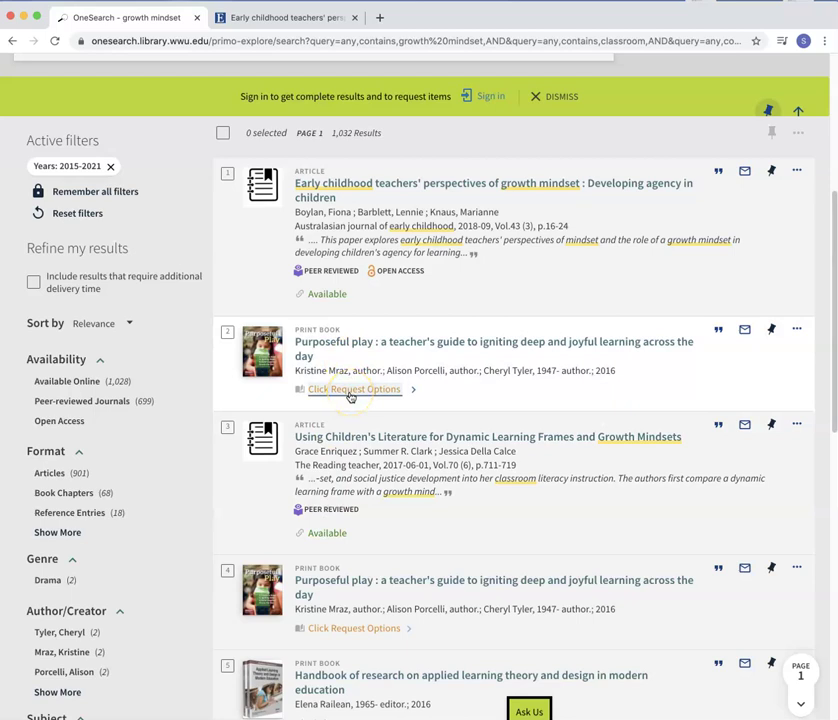
left_click(350, 343)
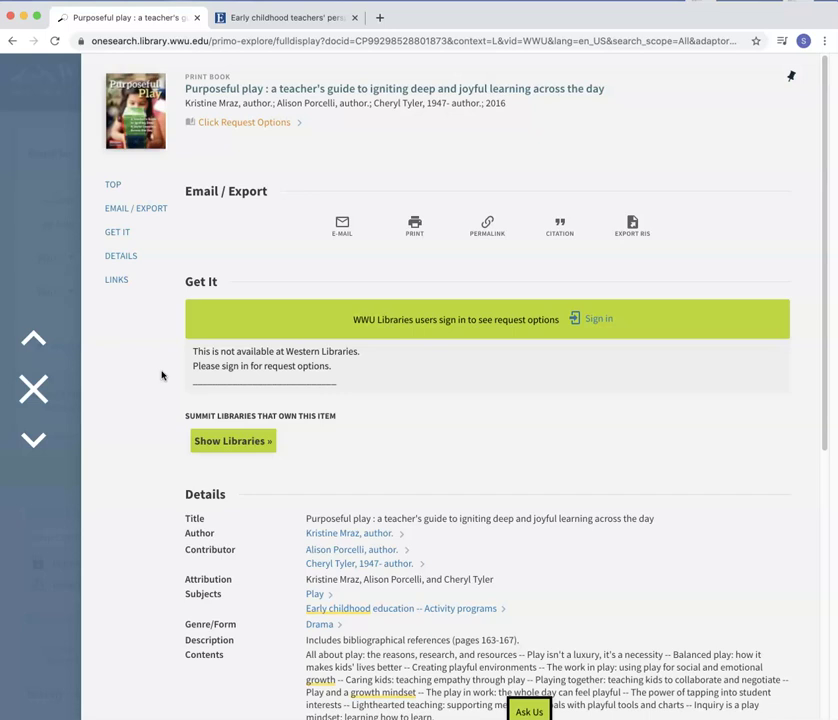
Step: Examine the book's request options, availability, contents and summary
left_click(316, 122)
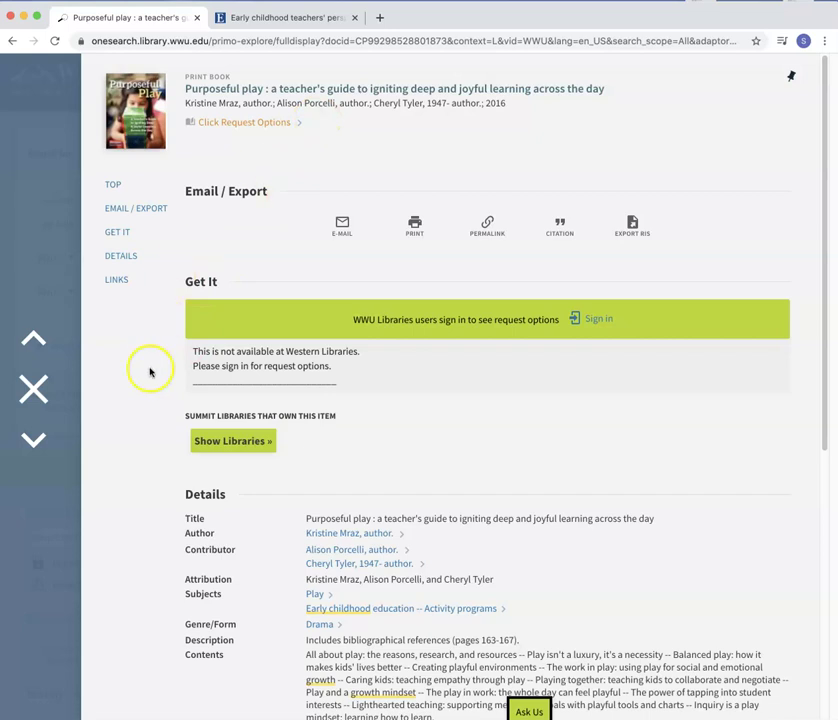
scroll(277, 595, "down", 2)
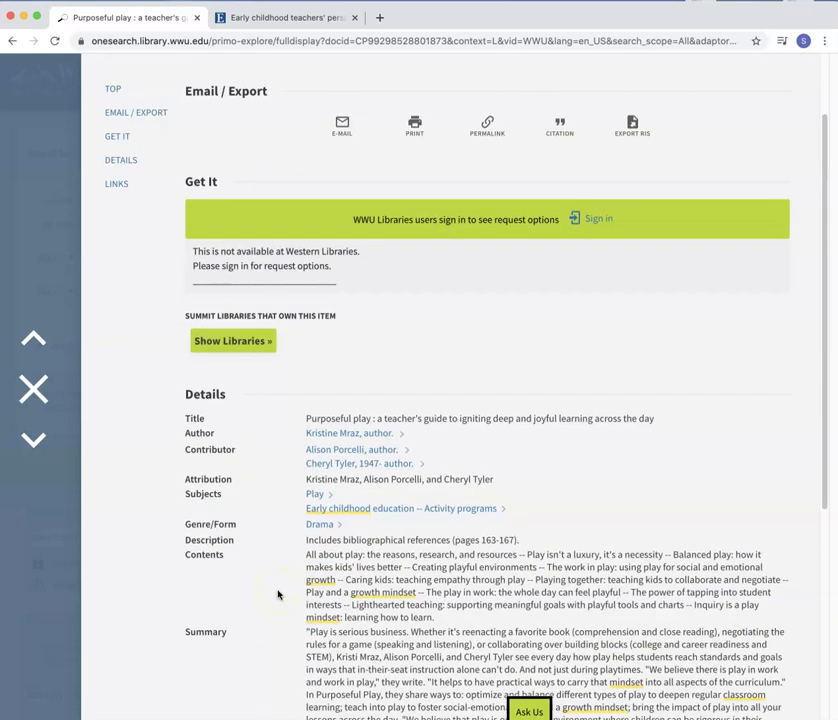
scroll(300, 580, "down", 2)
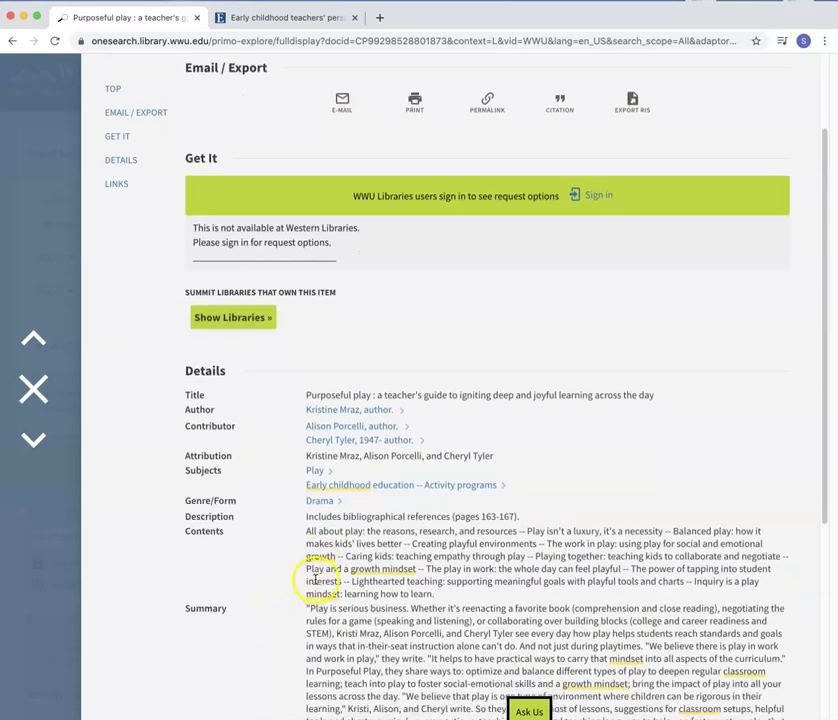
scroll(164, 499, "up", 3)
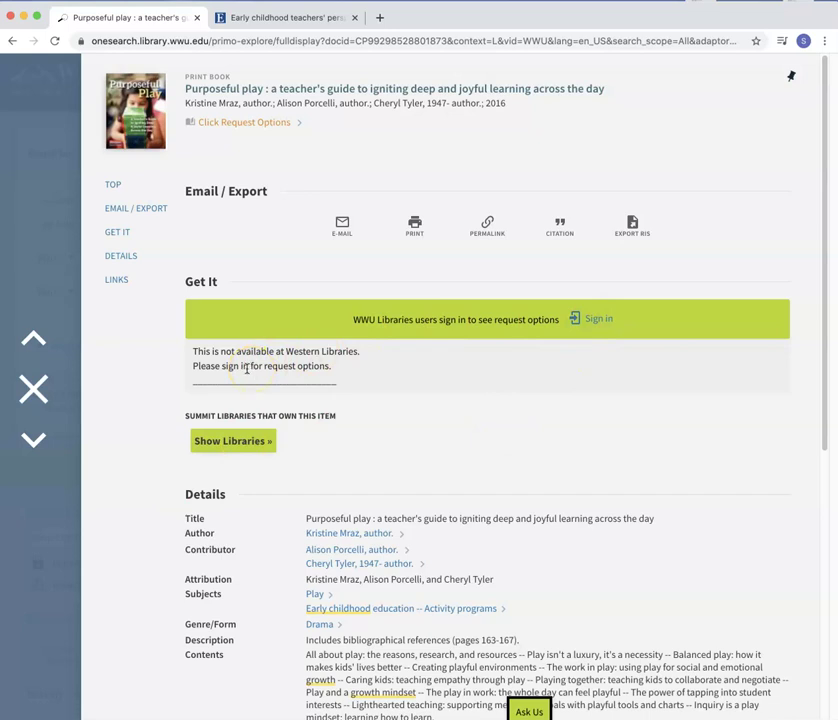
Step: Sign in as current WWU students, faculty and staff with the account username and password, and save the login in the browser
left_click(601, 318)
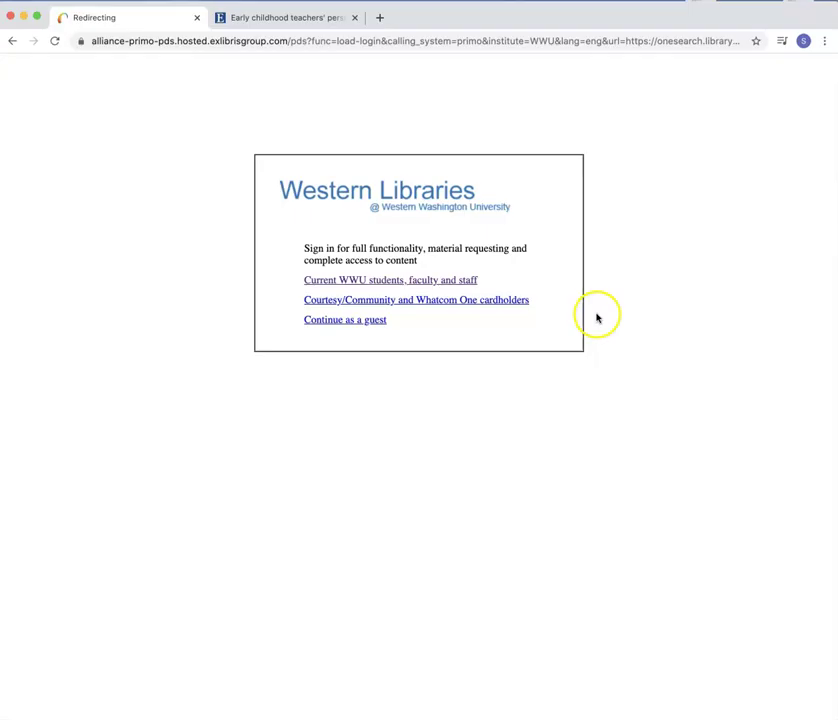
left_click(447, 281)
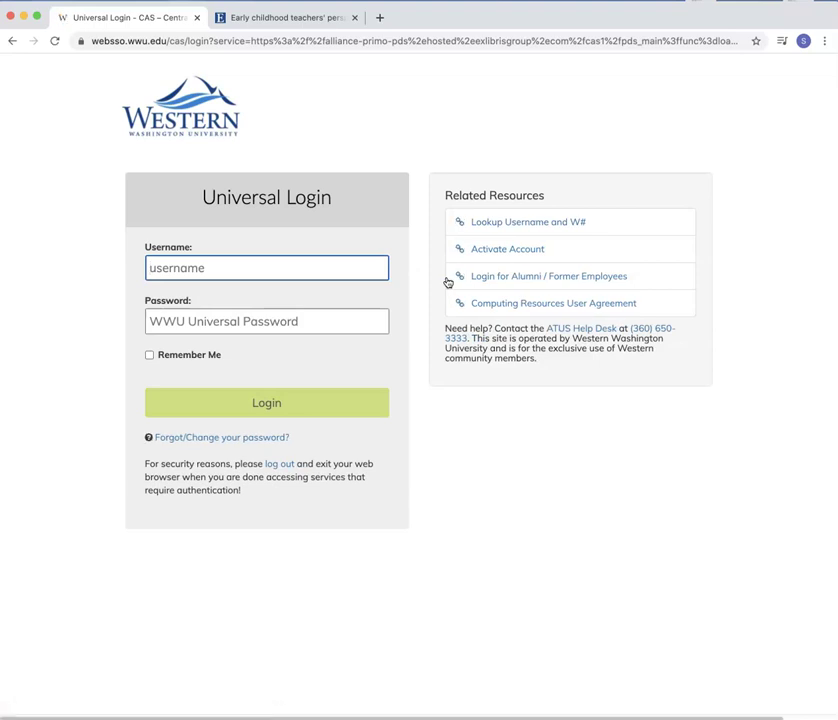
type("stag")
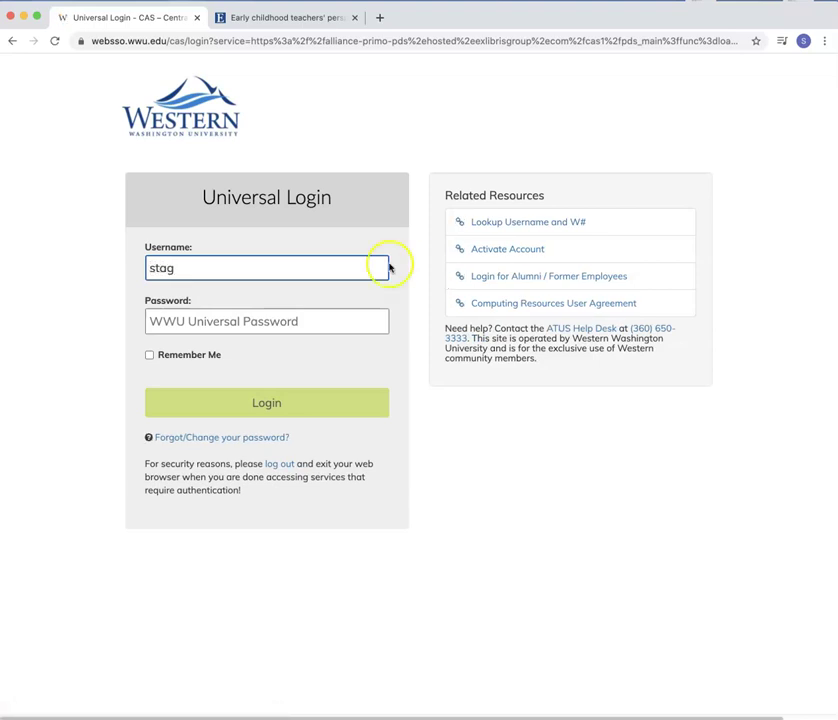
left_click(238, 322)
type("••••••••••")
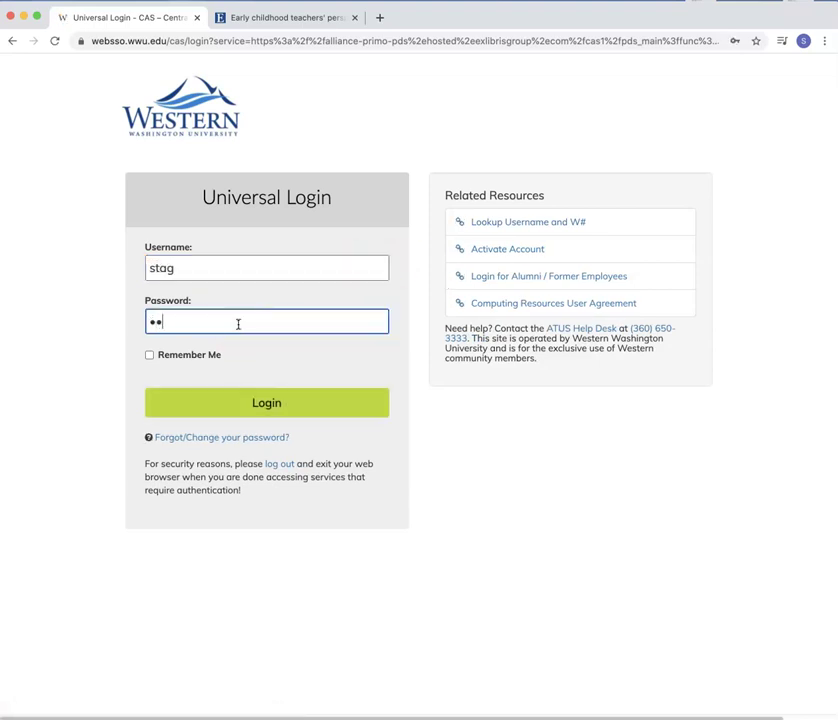
type("•")
left_click(268, 403)
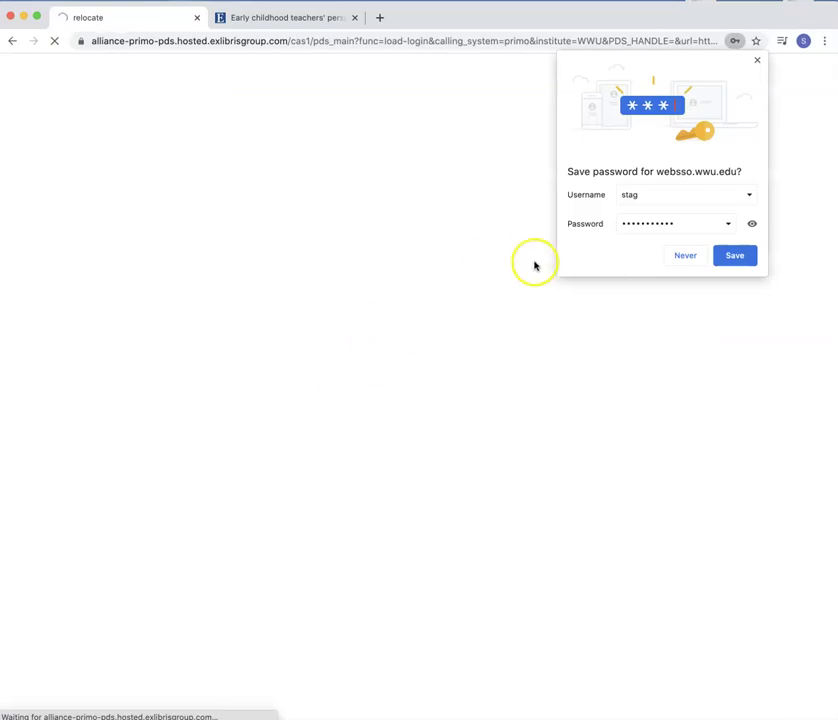
left_click(737, 257)
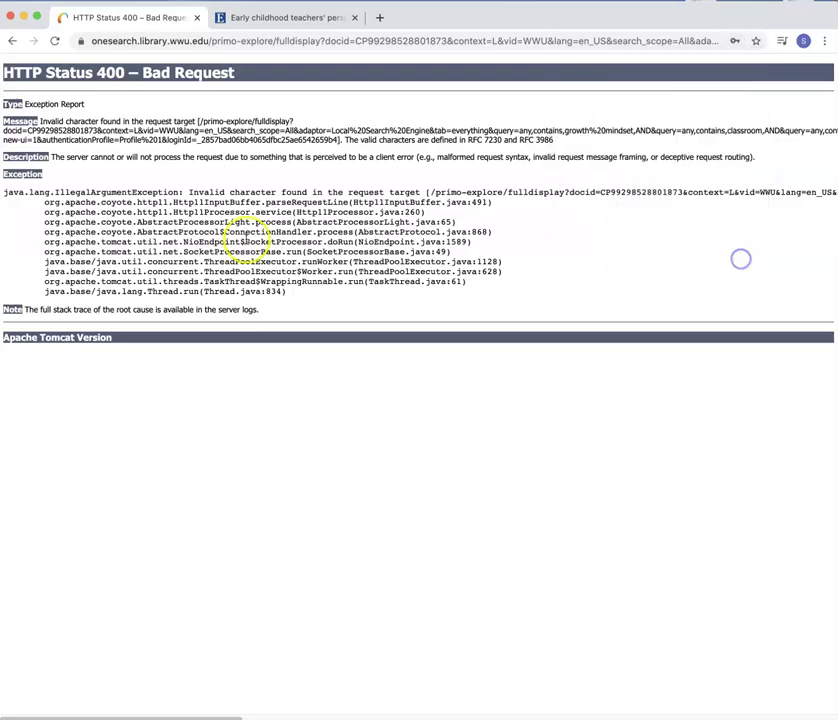
Step: Go back to the book's record and open its hold request form through Summit Borrowing
left_click(13, 42)
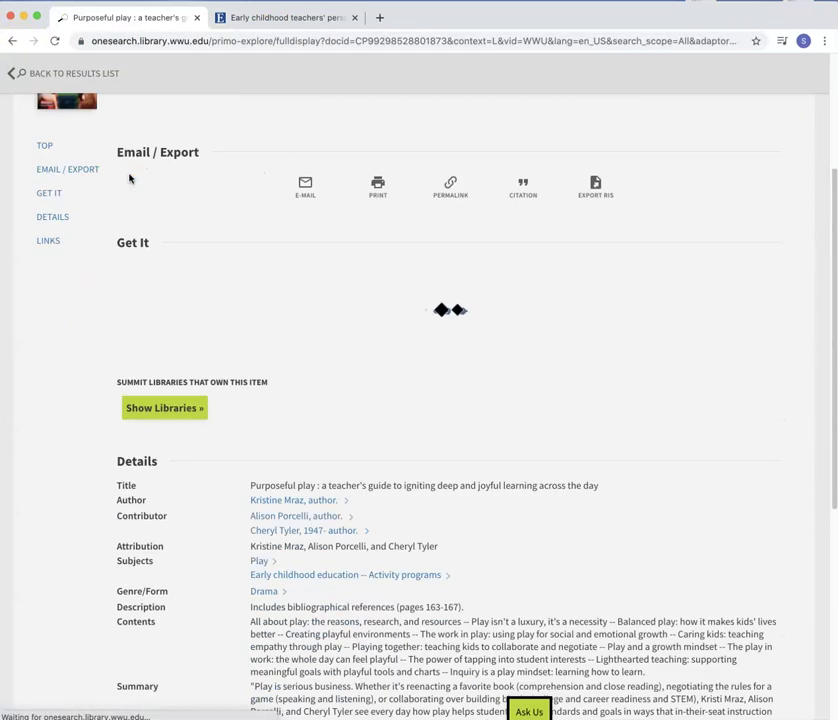
left_click(181, 288)
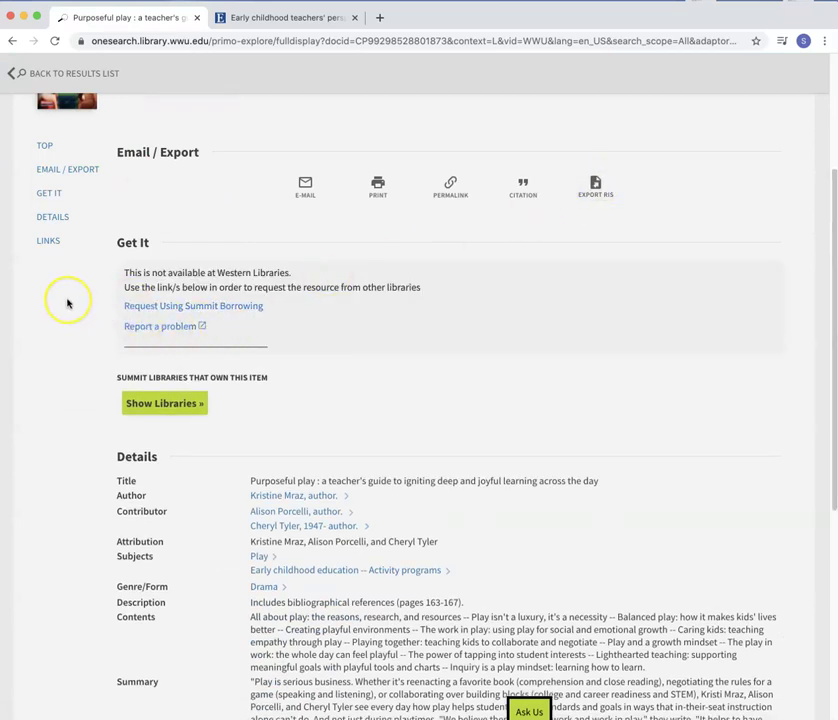
scroll(67, 301, "up", 4)
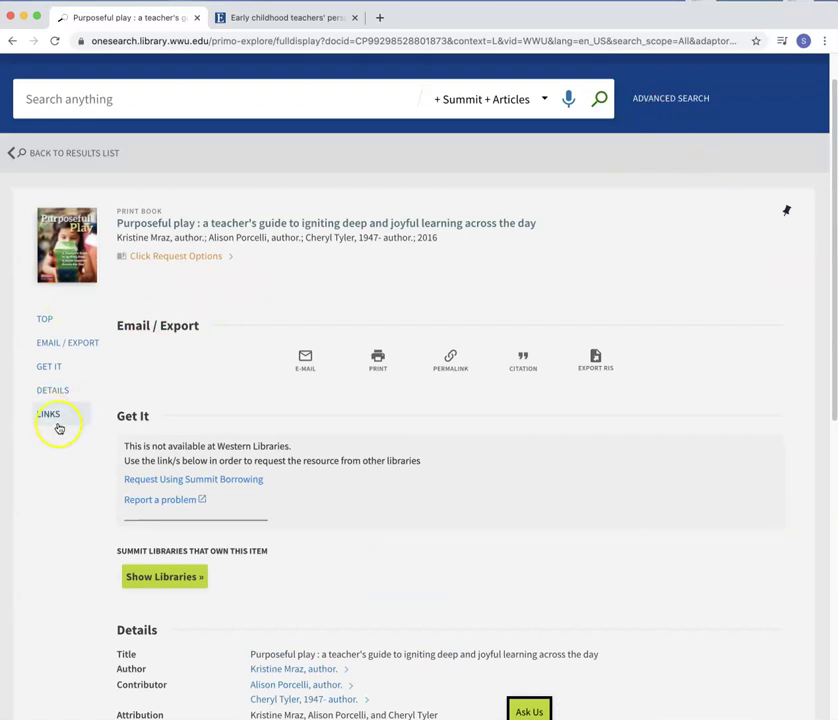
left_click(149, 479)
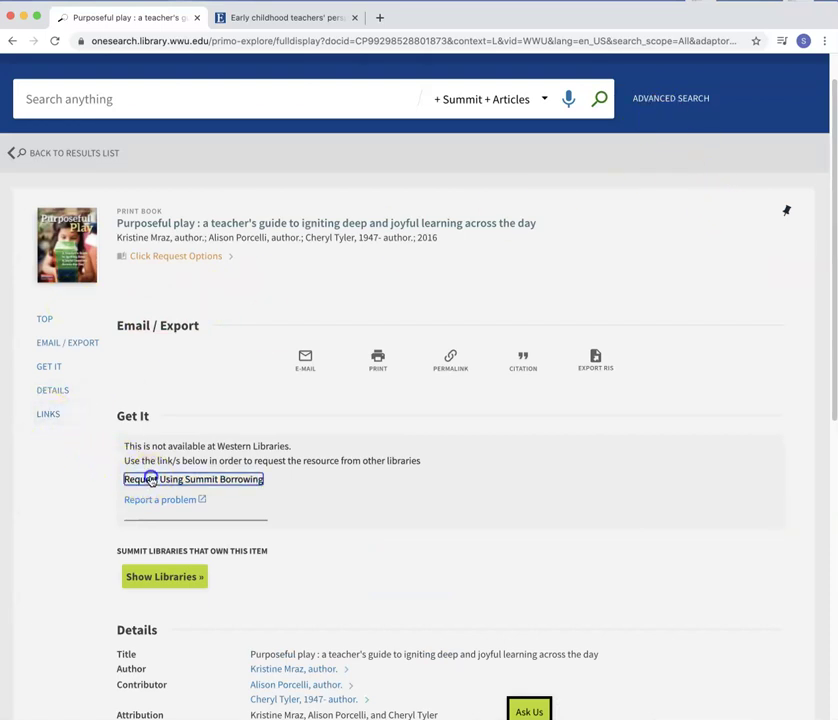
left_click(83, 501)
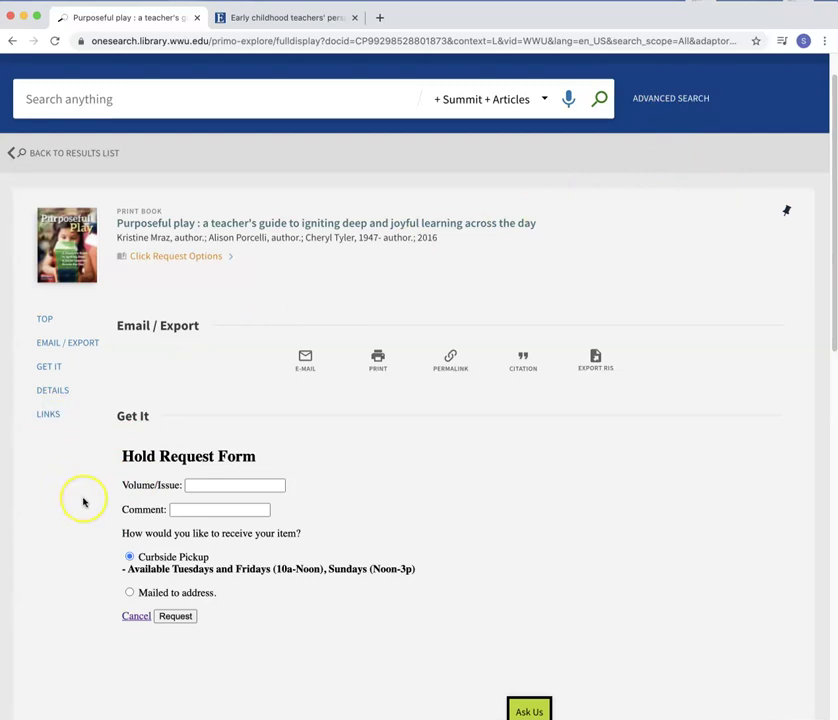
Step: Choose "Mailed to address" as the delivery method in the hold request form and review the address fields
scroll(83, 501, "down", 3)
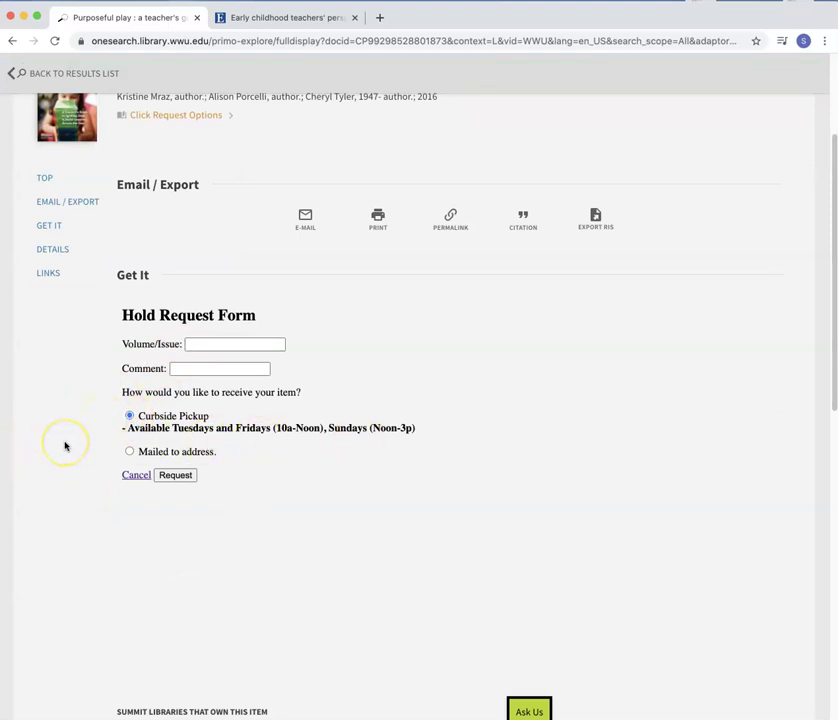
left_click(129, 451)
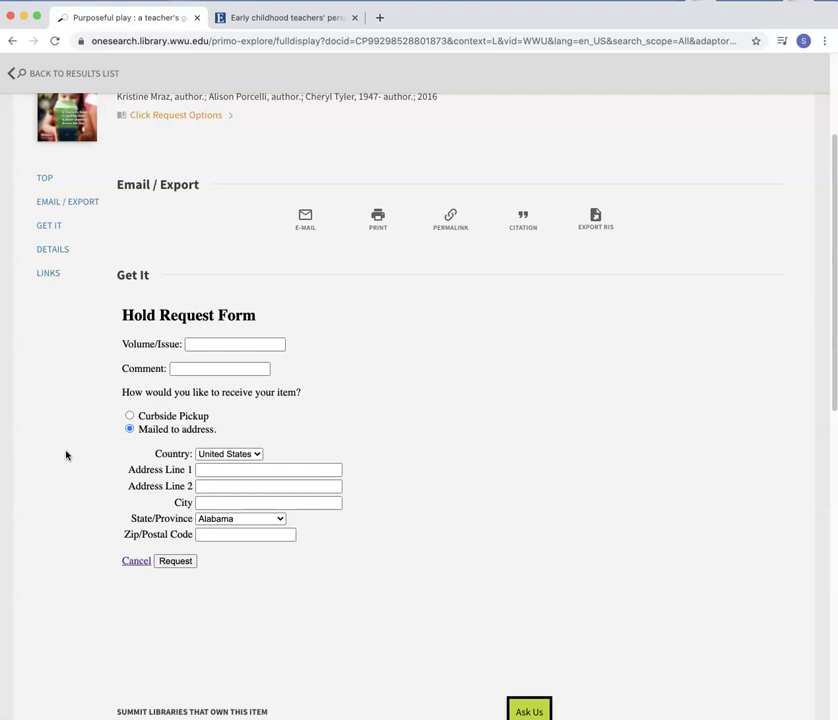
left_click(69, 489)
scroll(70, 489, "up", 1)
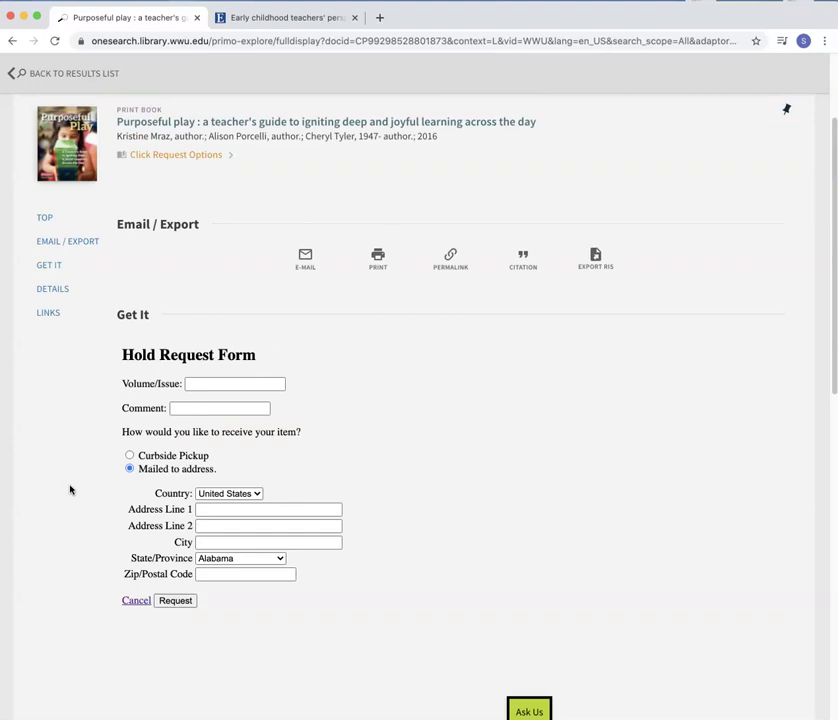
scroll(70, 489, "down", 2)
scroll(70, 489, "down", 2)
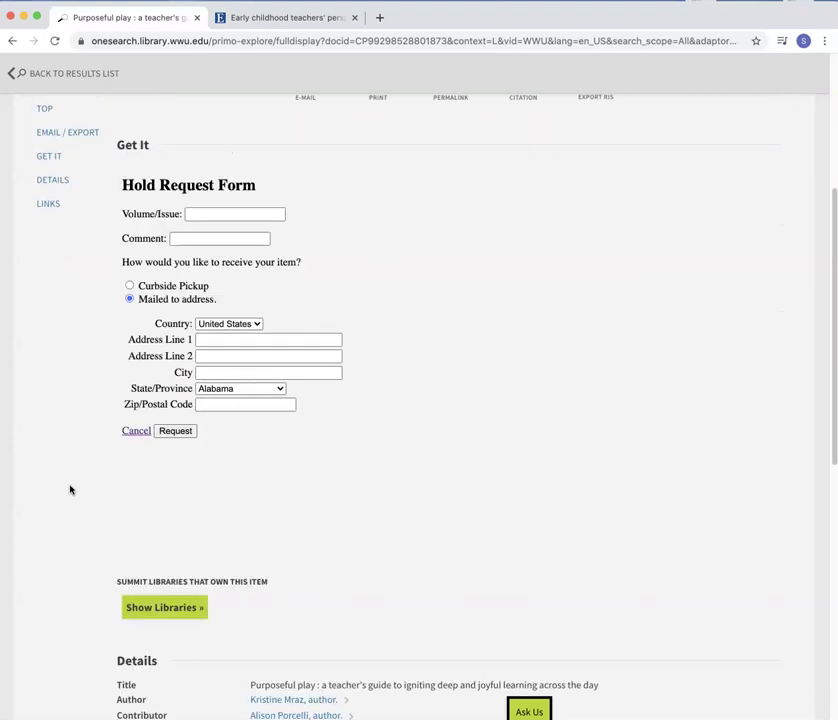
scroll(70, 489, "up", 5)
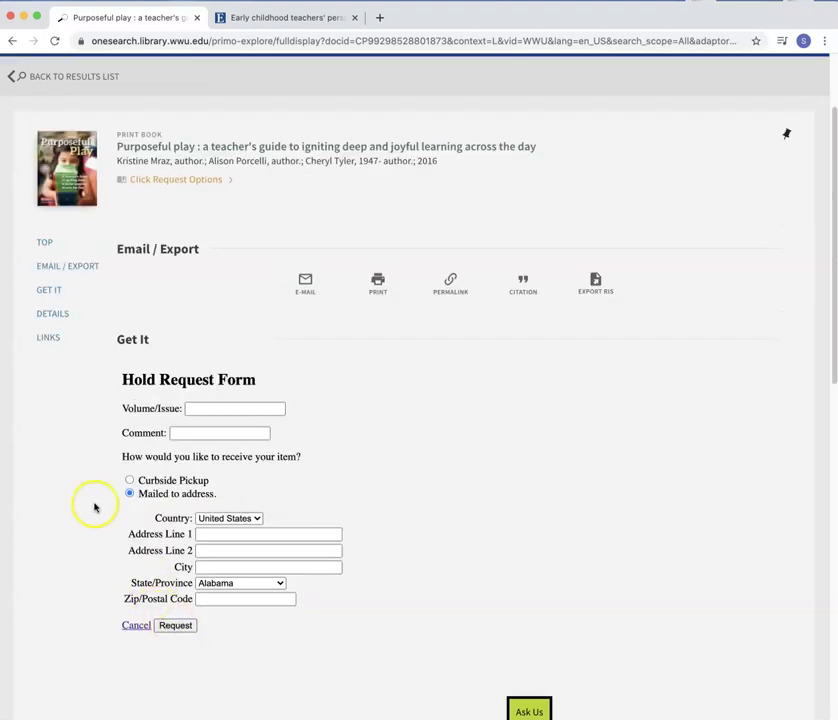
Step: View the signed-in account's options for library card, loans, requests, saved items and search history, and close them
scroll(80, 475, "up", 3)
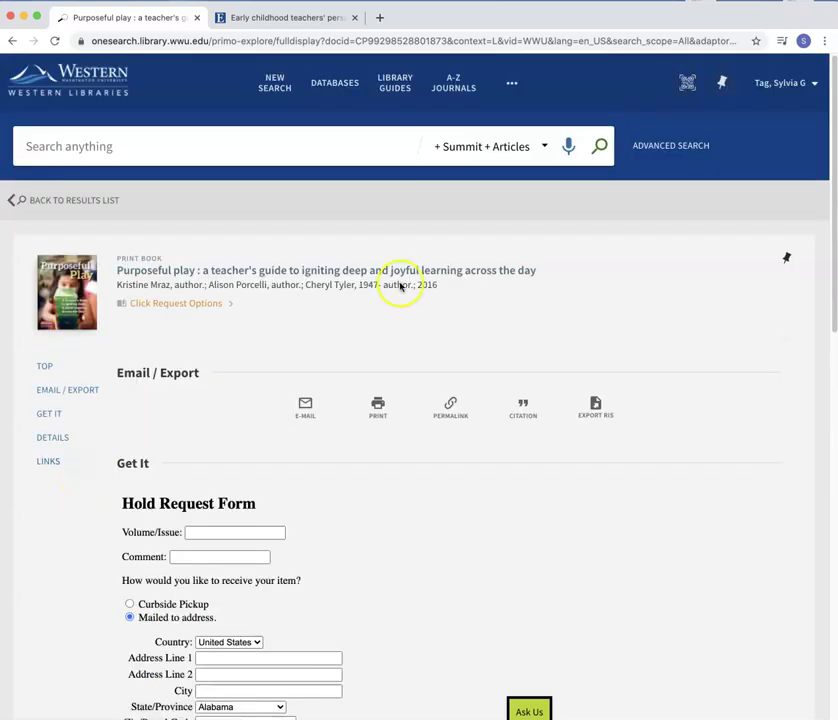
left_click(812, 84)
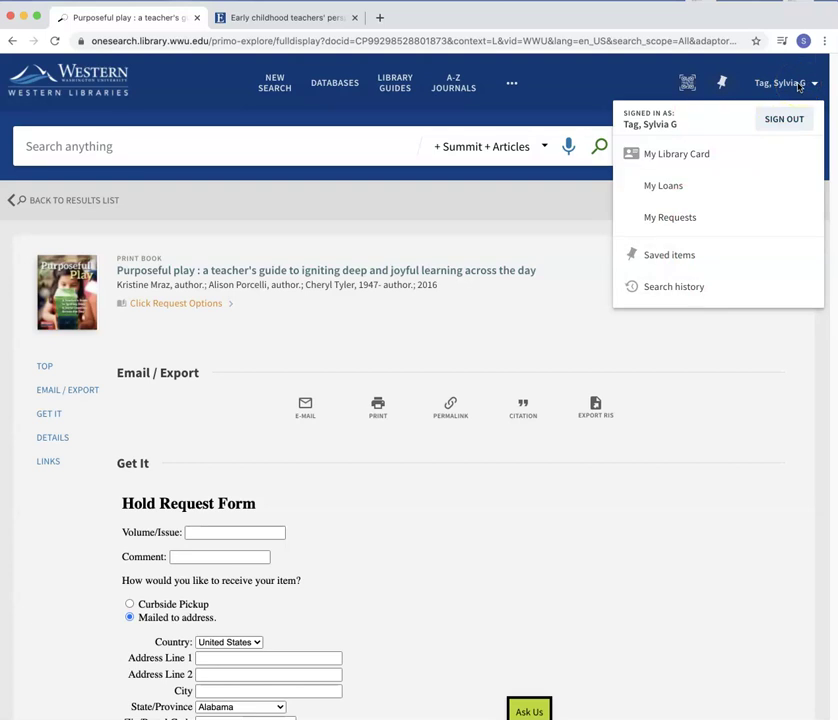
left_click(507, 326)
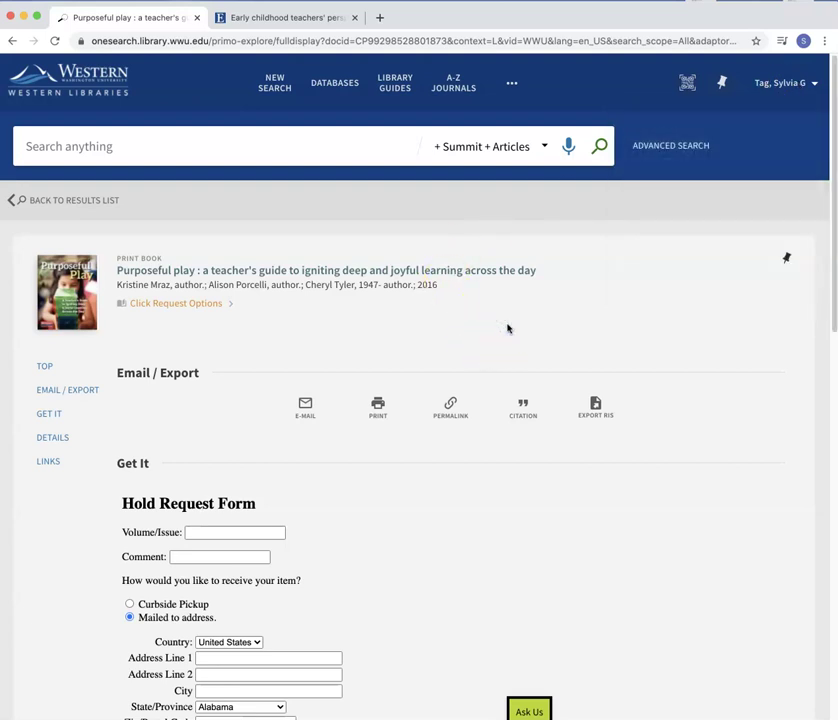
Step: Return to the results list of the growth mindset, classroom and early childhood search and look over it
left_click(63, 202)
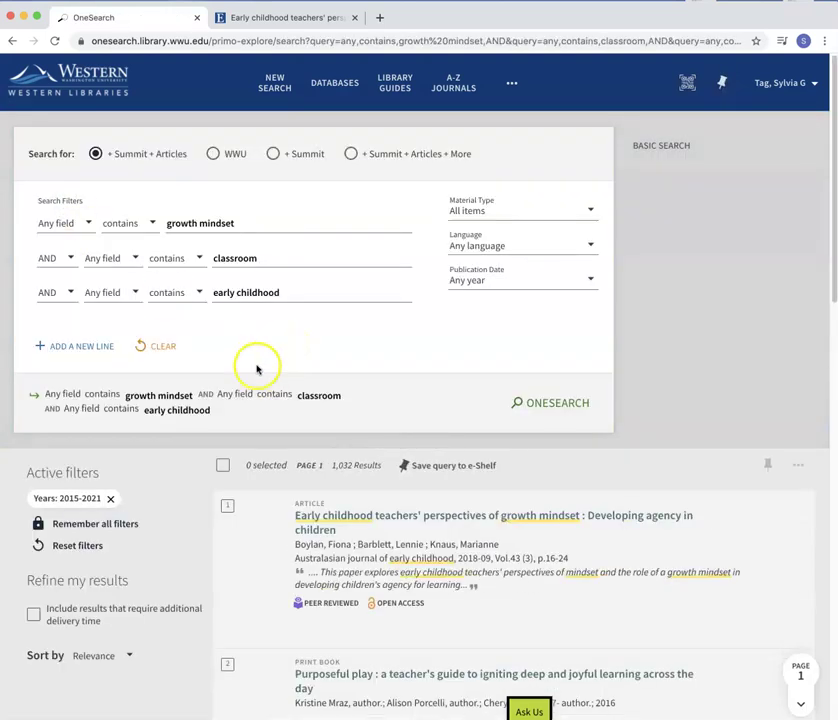
scroll(247, 374, "down", 2)
scroll(247, 374, "down", 2)
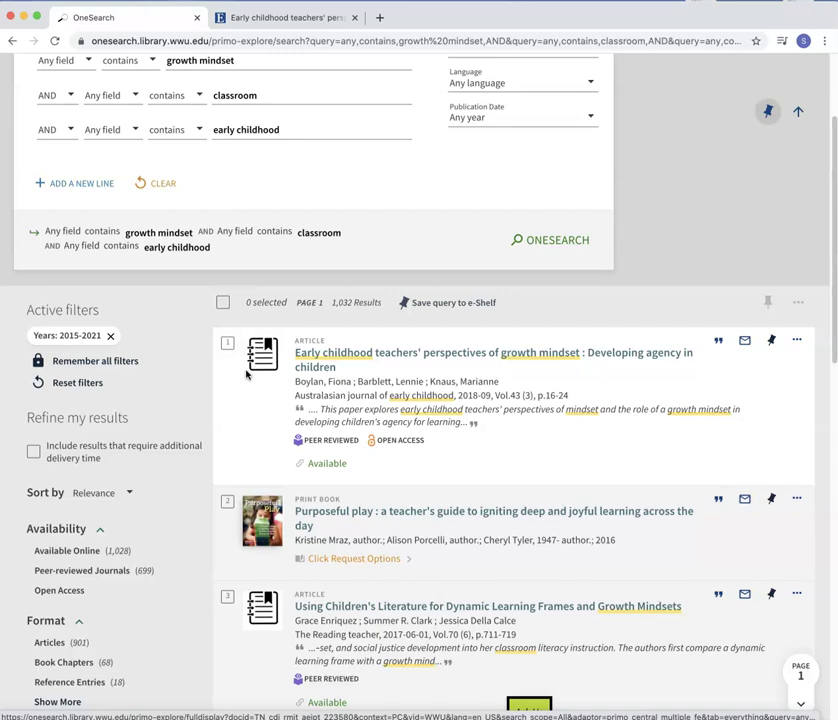
scroll(213, 410, "up", 3)
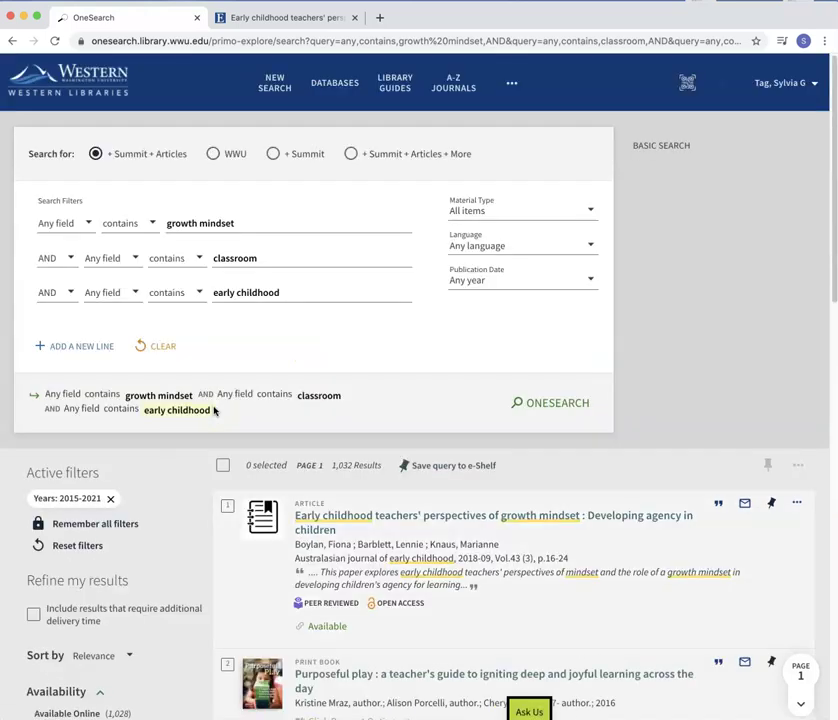